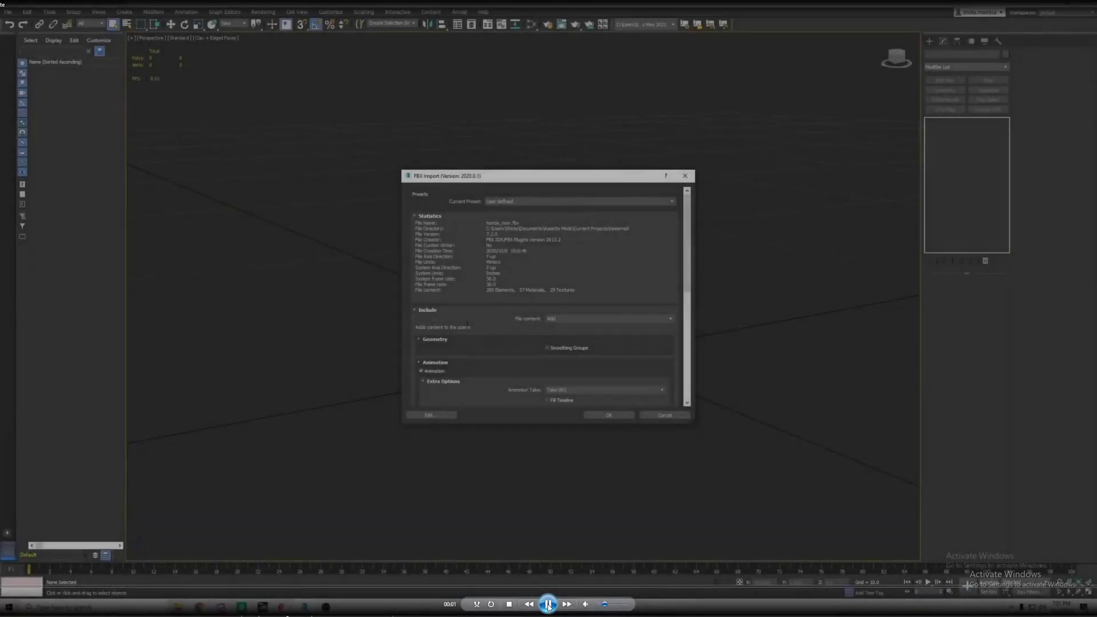
# Step: Import honda_nsx.fbx through the FBX Import dialog and bring up the plate area
pyautogui.click(426, 313)
pyautogui.click(548, 604)
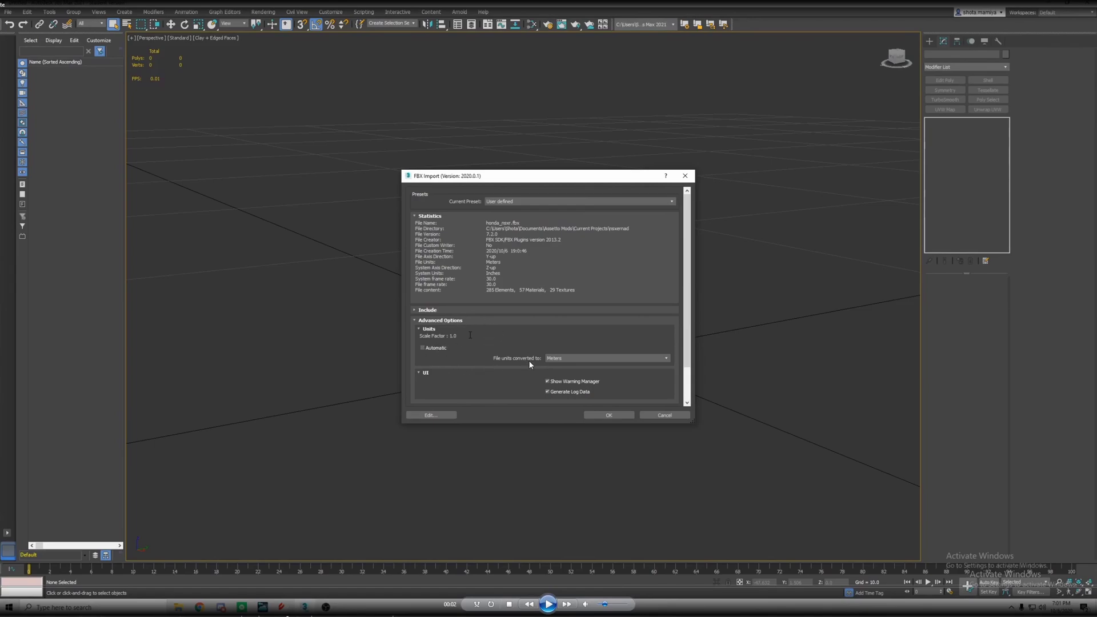
pyautogui.click(550, 603)
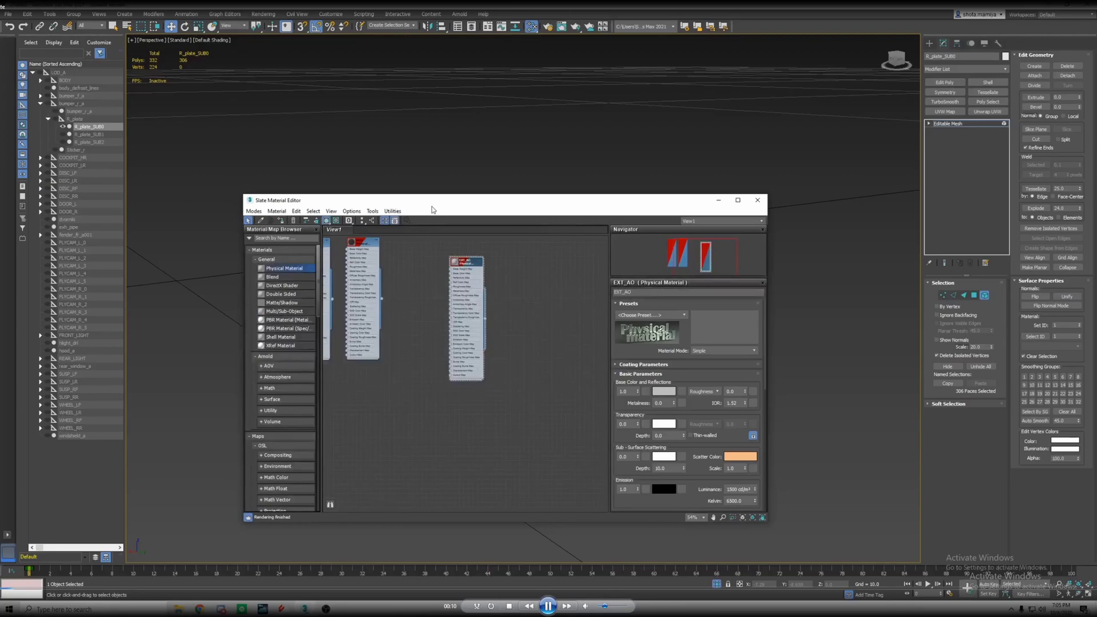
# Step: Add a Physical Material to the Slate Material Editor view and name it licenseplate
pyautogui.click(548, 605)
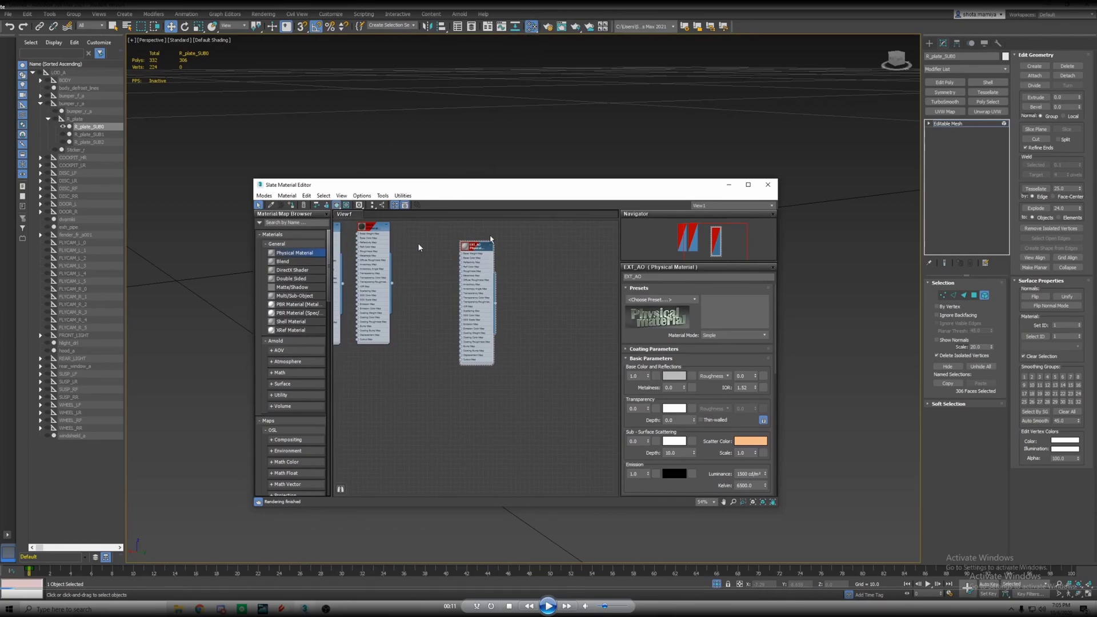
pyautogui.click(384, 364)
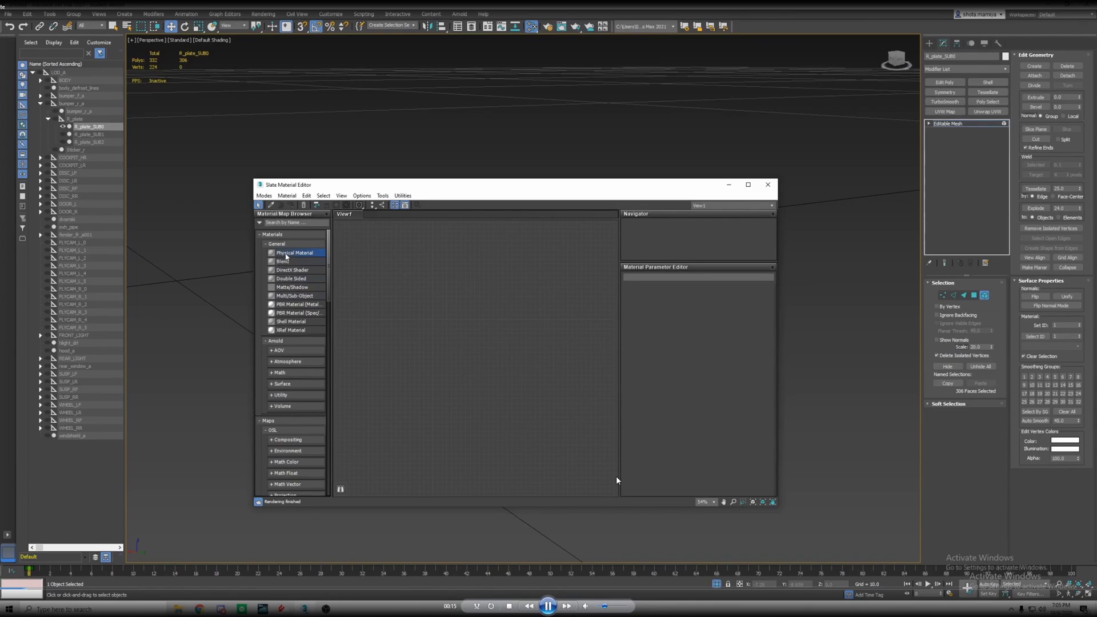
pyautogui.click(547, 605)
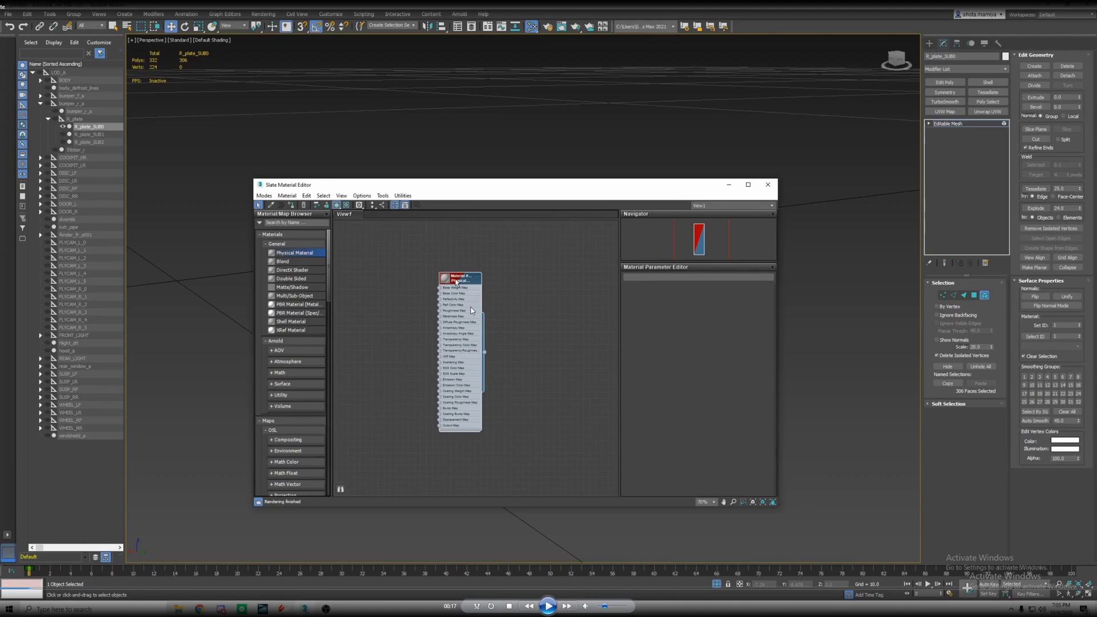
pyautogui.click(547, 605)
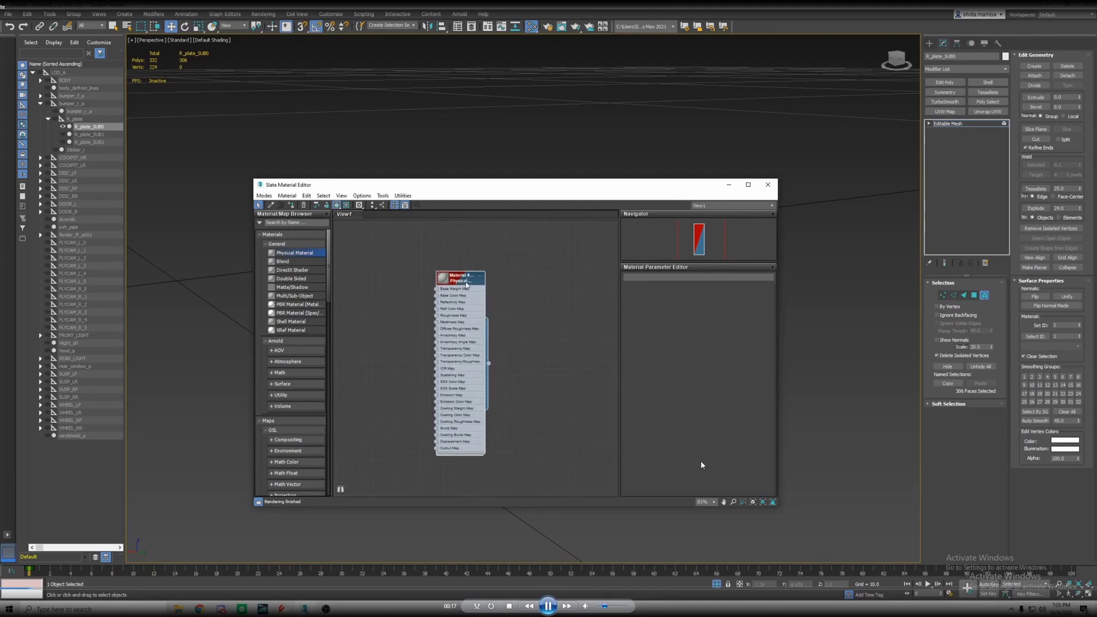
pyautogui.click(548, 606)
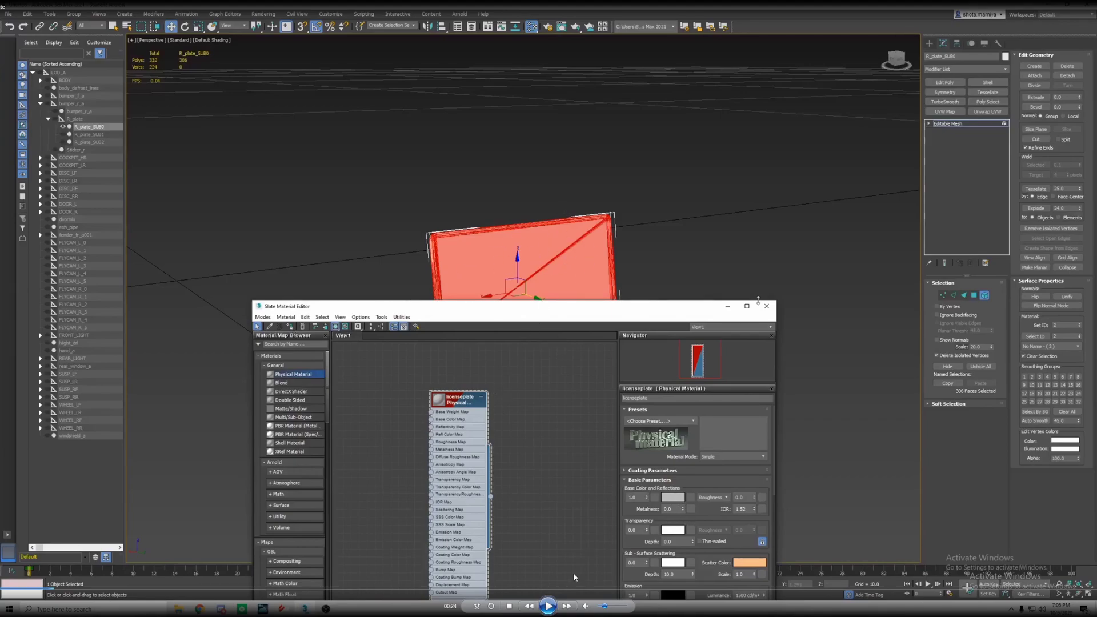
# Step: Put a Poly Select modifier on R_plate_SUB0 and select all 306 polygons
pyautogui.click(548, 605)
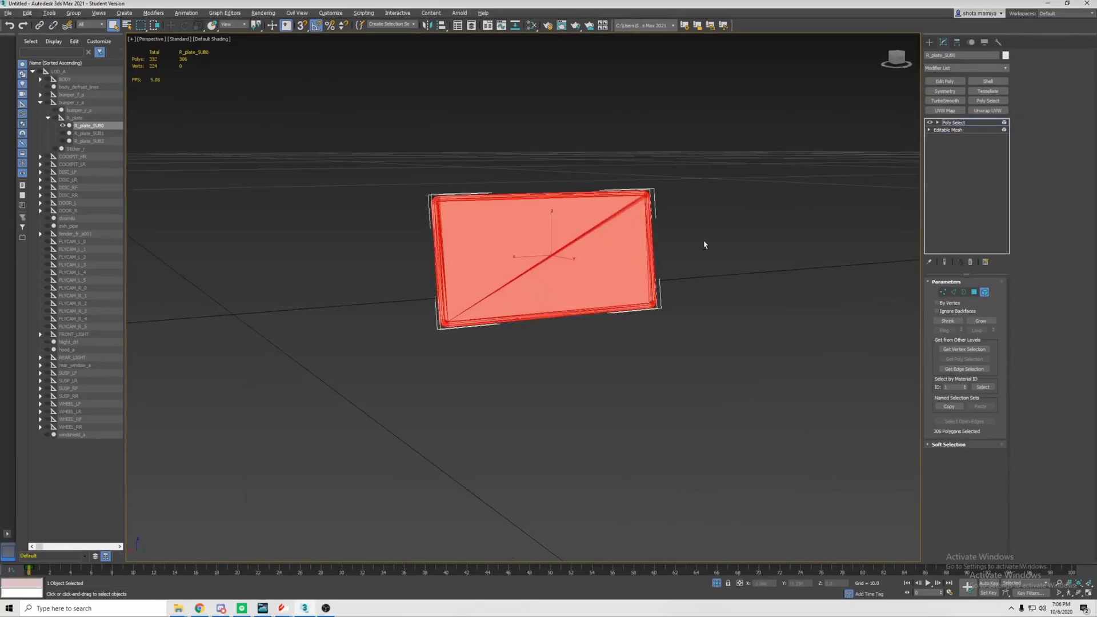
pyautogui.click(704, 244)
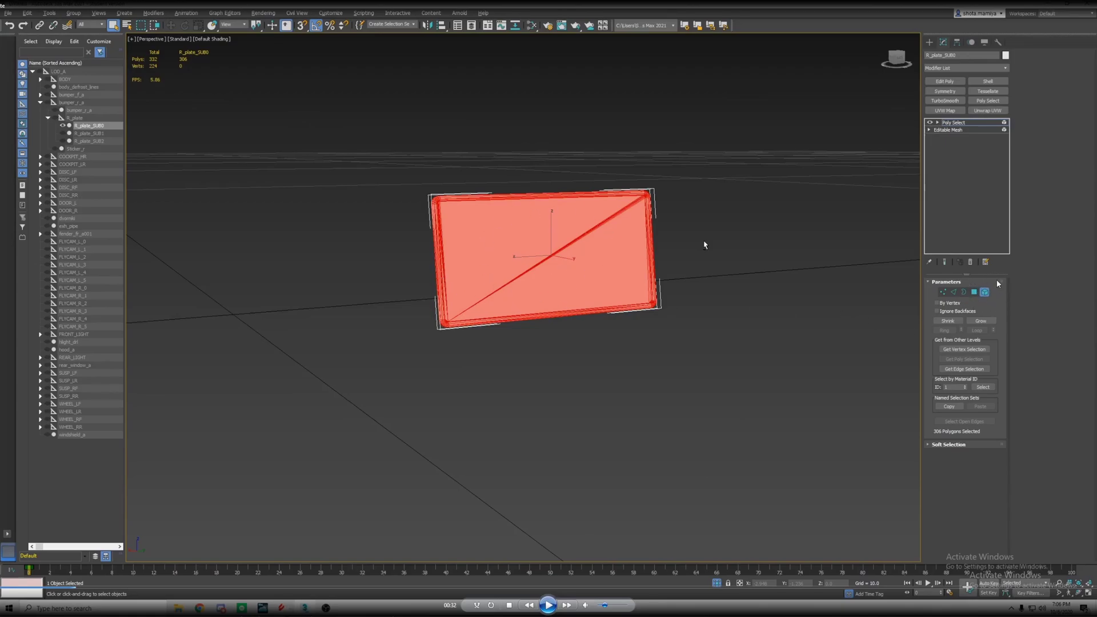
# Step: Stack a Planar UVW Map and then an Unwrap UVW modifier on R_plate_SUB0
pyautogui.click(548, 605)
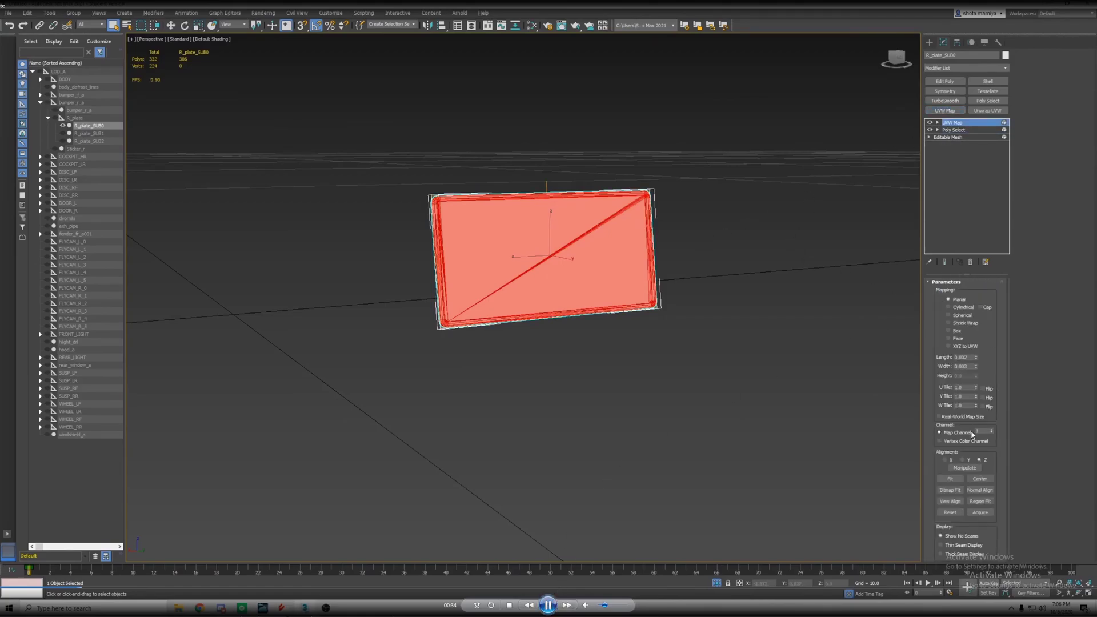
pyautogui.click(549, 606)
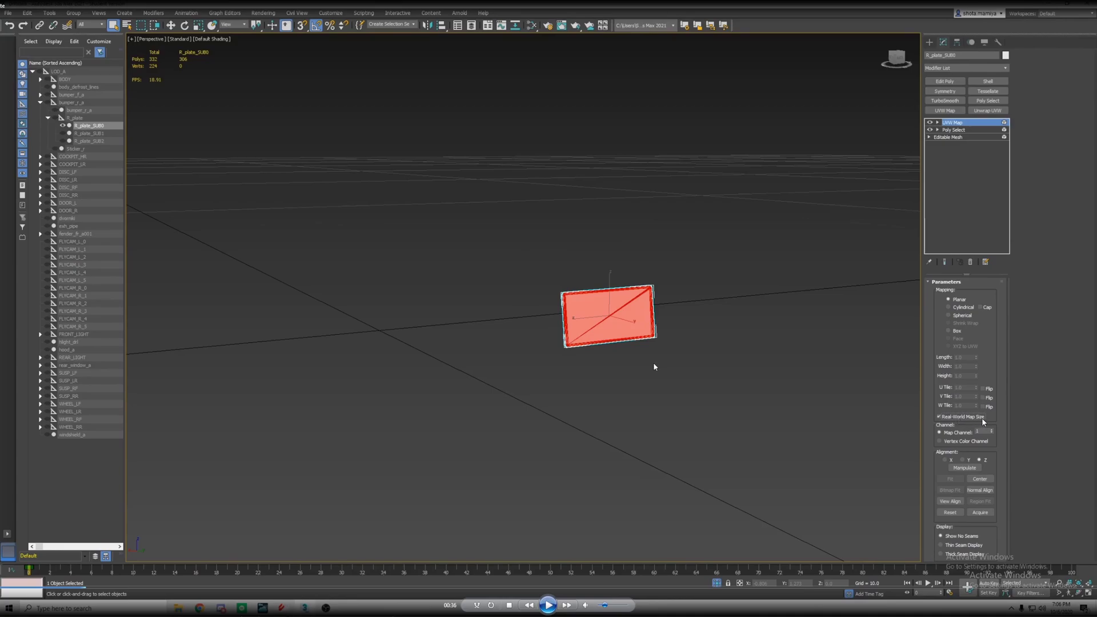
pyautogui.press('space')
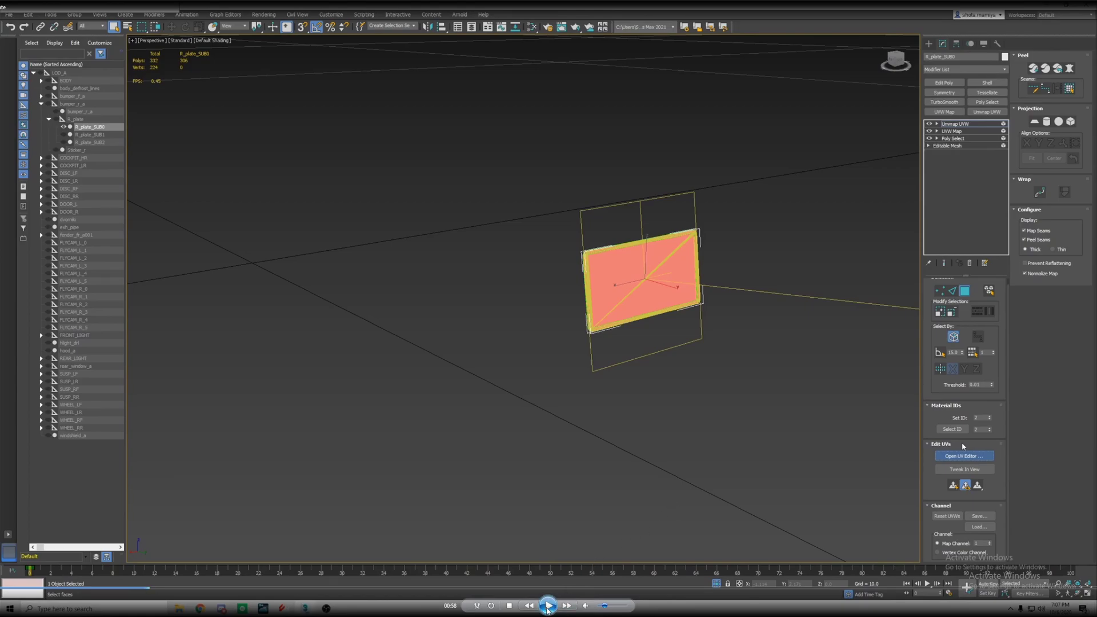
# Step: Open the Unwrap UVW editor to view the plate's UVs over the checker background
pyautogui.click(547, 607)
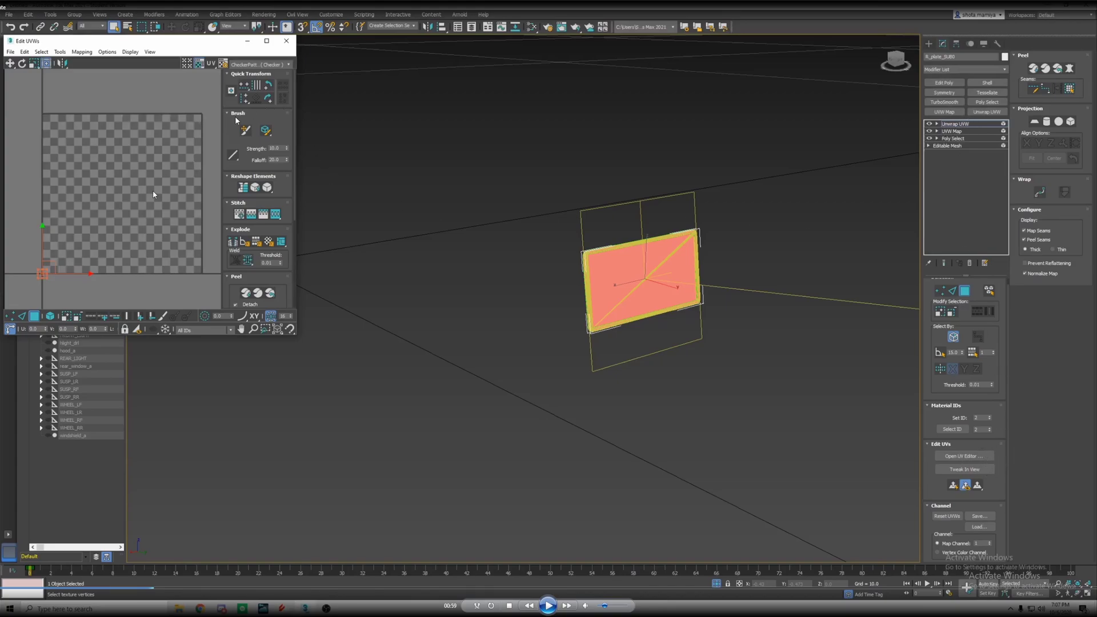
pyautogui.click(548, 606)
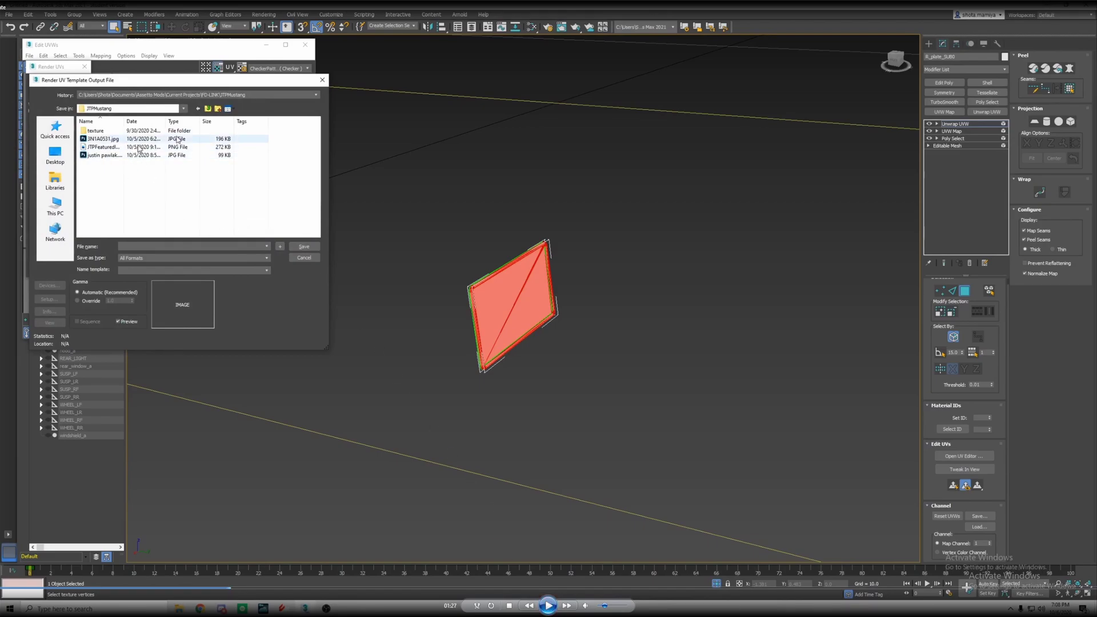
# Step: Render a 512 x 512 UVW template of the plate to licenseplate.png
pyautogui.click(548, 605)
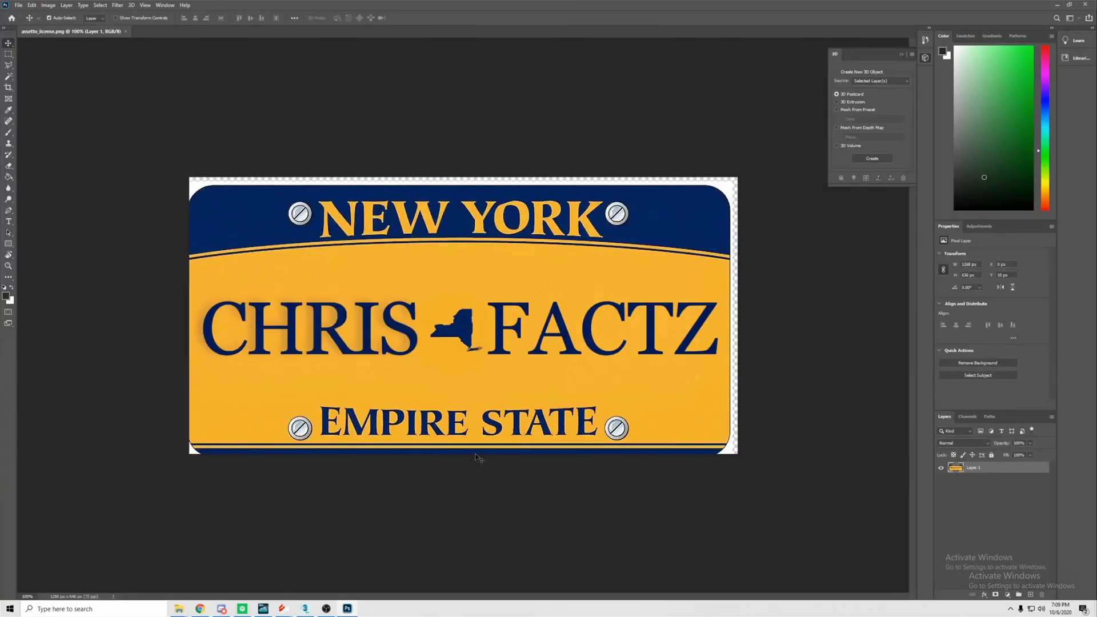
# Step: Magic-wand select the transparent area around the New York plate artwork
pyautogui.click(9, 76)
pyautogui.click(194, 186)
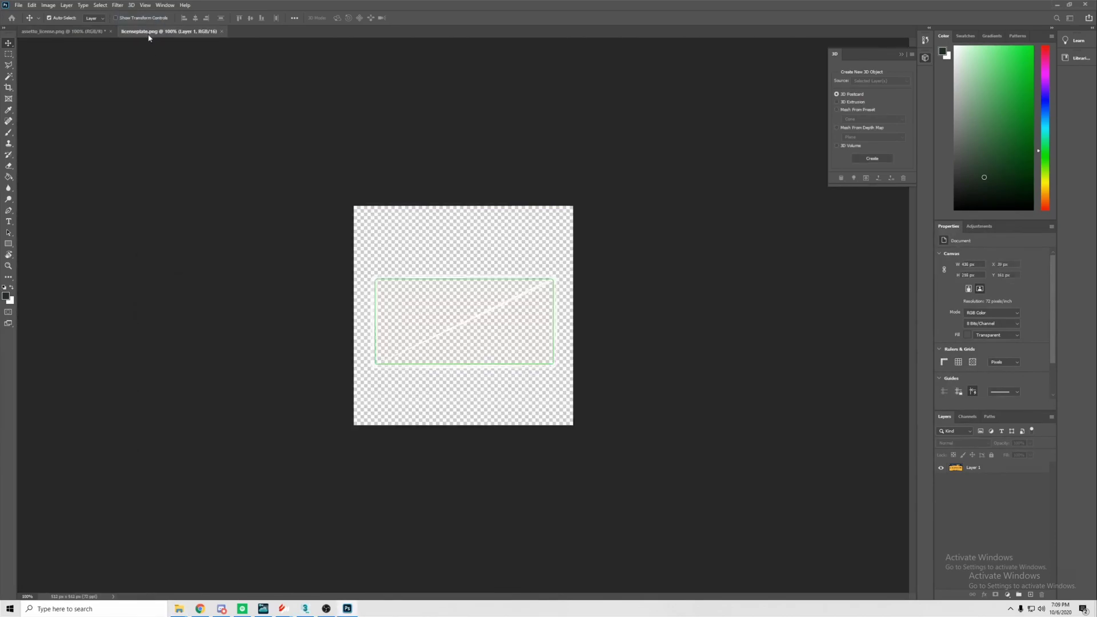
# Step: Drag the plate artwork into licenseplate.png as a new layer, accepting the bit-depth warning
pyautogui.click(60, 31)
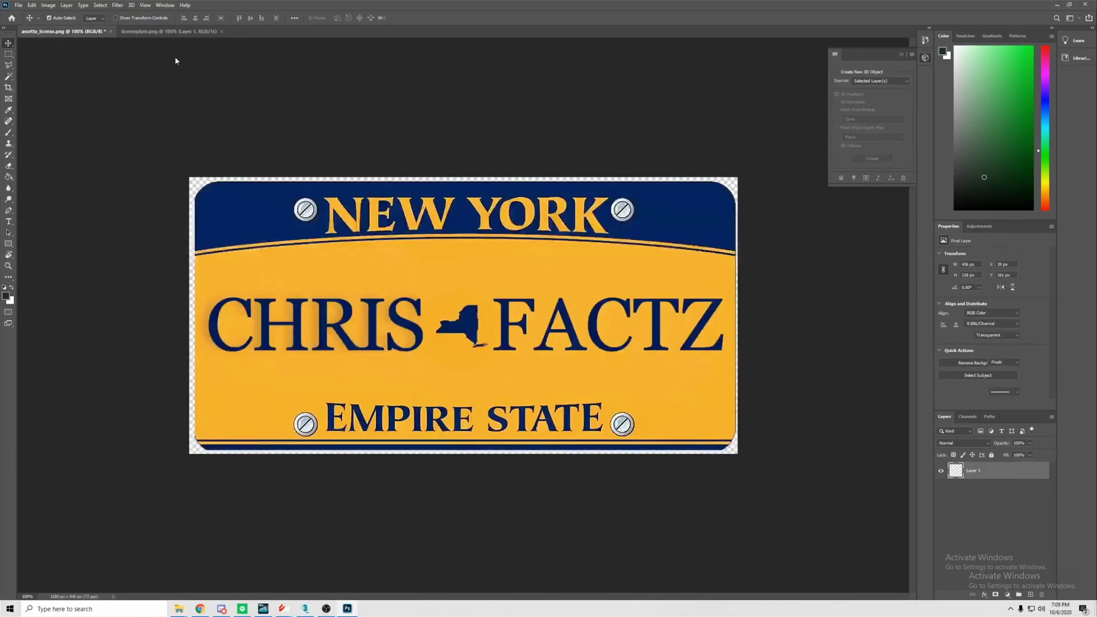
pyautogui.moveTo(387, 337); pyautogui.dragTo(398, 285)
pyautogui.click(538, 227)
# Step: Scale the plate layer to fit the green UV outline and commit the transform
pyautogui.click(31, 5)
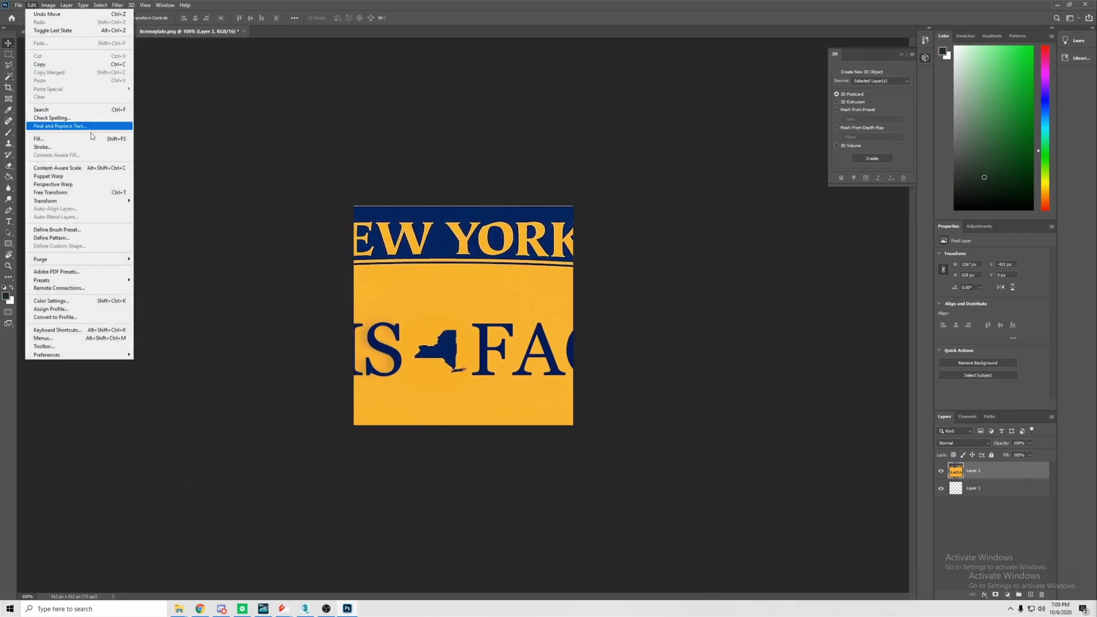
pyautogui.moveTo(93, 201)
pyautogui.click(171, 213)
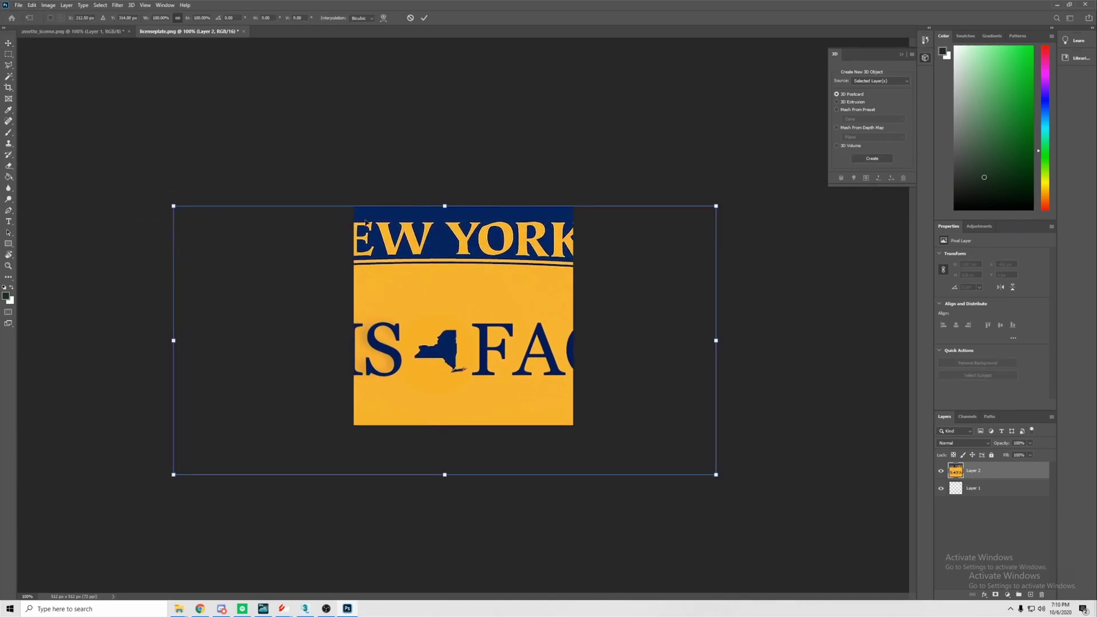
pyautogui.moveTo(173, 206); pyautogui.dragTo(423, 306)
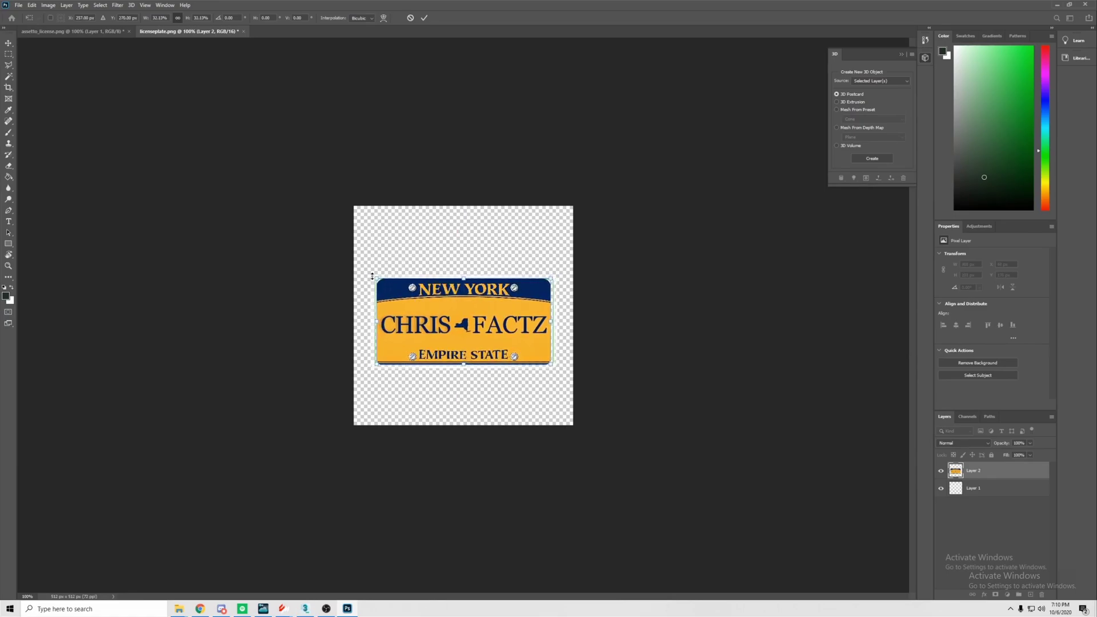
pyautogui.keyDown('alt'); pyautogui.moveTo(376, 278); pyautogui.dragTo(402, 296); pyautogui.keyUp('alt')
pyautogui.press('Return')
pyautogui.keyDown('alt'); pyautogui.scroll(2, 403, 295); pyautogui.keyUp('alt')
pyautogui.click(19, 5)
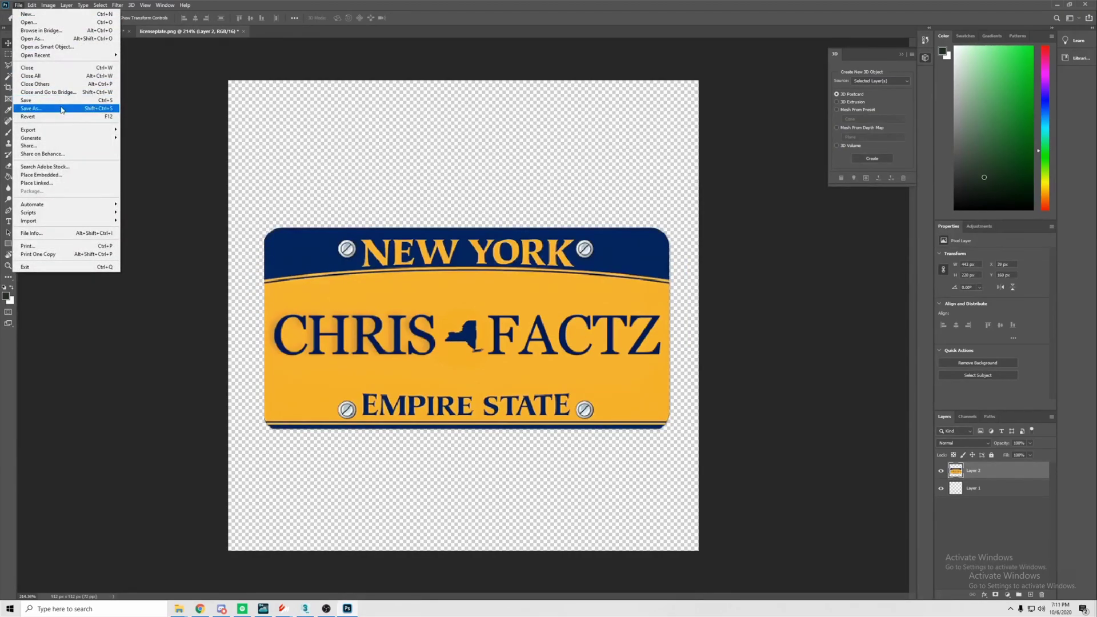
# Step: Save as PNG, replacing the existing licenseplate.png and accepting the PNG options
pyautogui.click(62, 110)
pyautogui.click(141, 276)
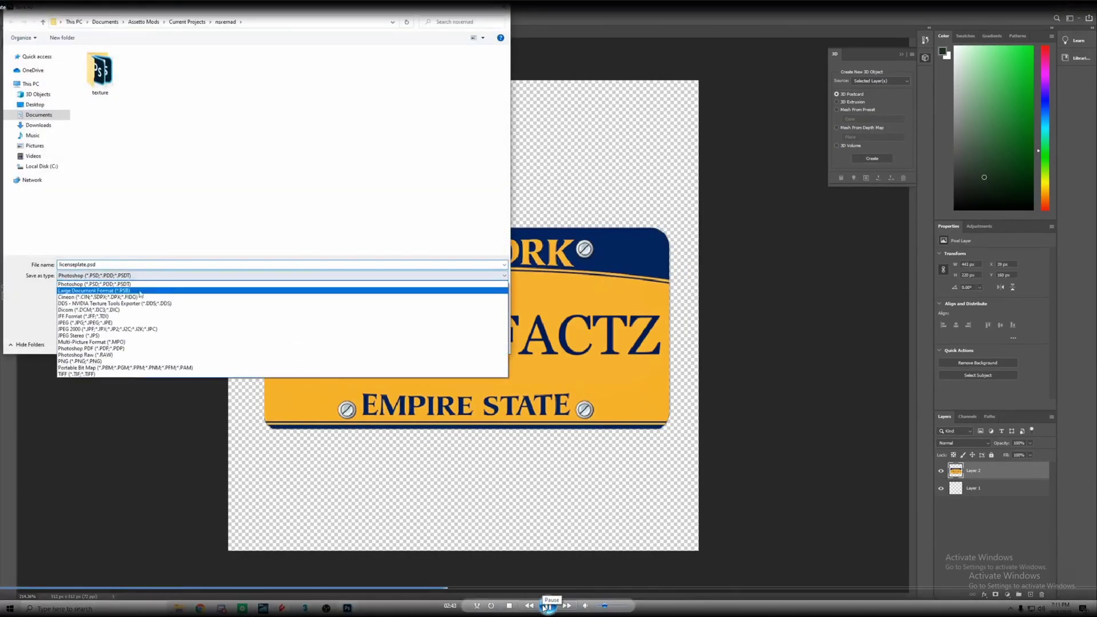
pyautogui.click(117, 361)
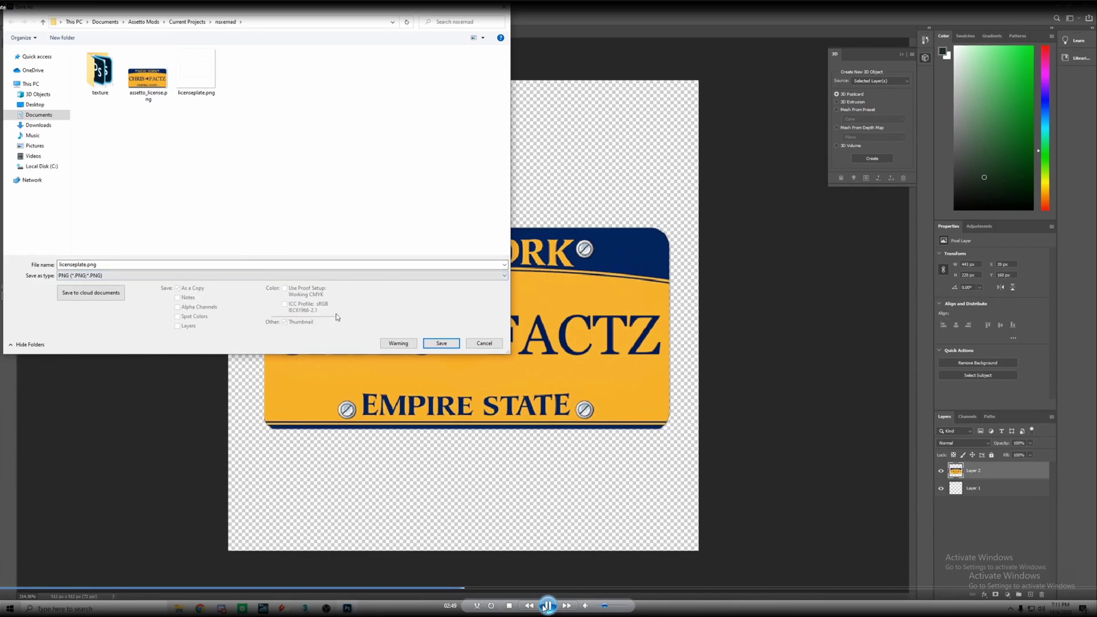
pyautogui.click(444, 344)
pyautogui.click(565, 307)
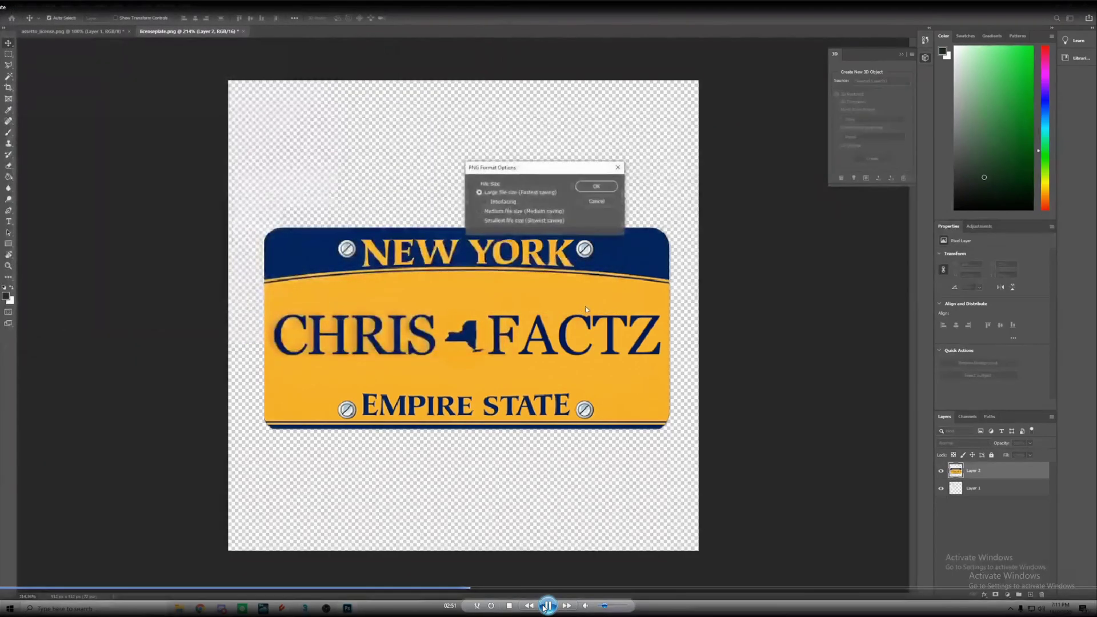
pyautogui.click(594, 187)
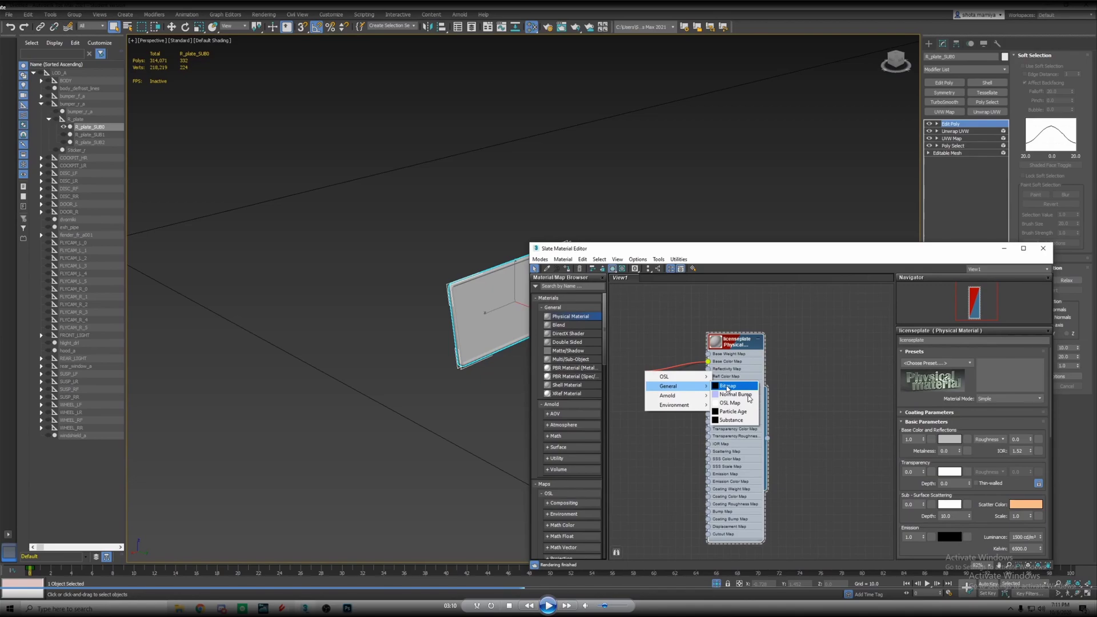
# Step: Feed a Bitmap of the plate PNG into licenseplate's Base Color and show it in viewport
pyautogui.click(552, 608)
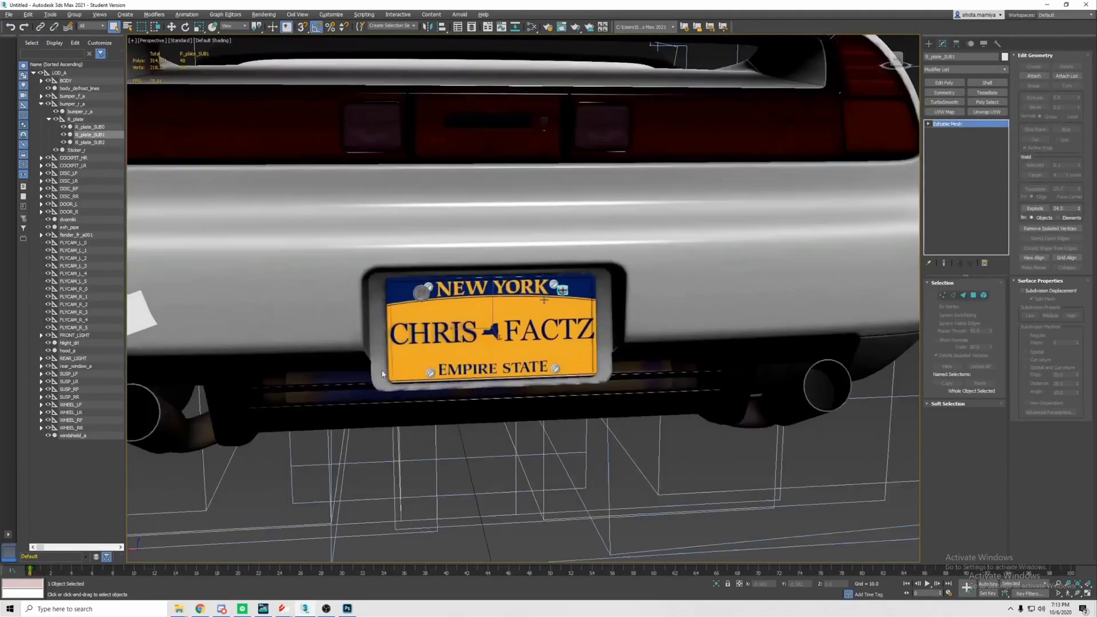
# Step: Clone the rear plate and position the copy on the front bumper's plate holder
pyautogui.moveTo(548, 609)
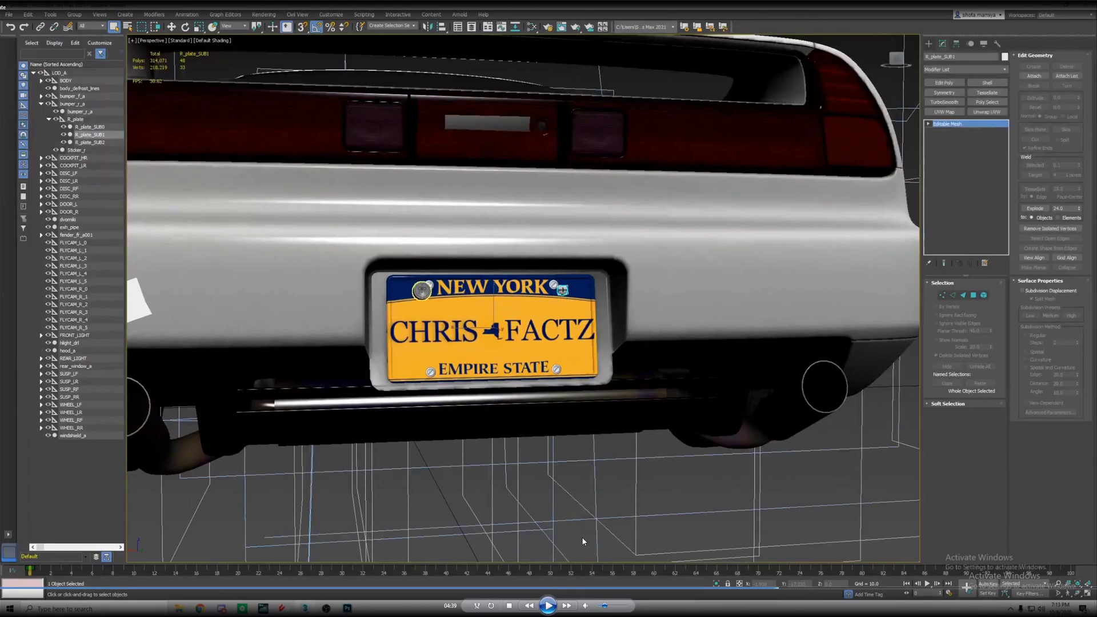
pyautogui.click(547, 607)
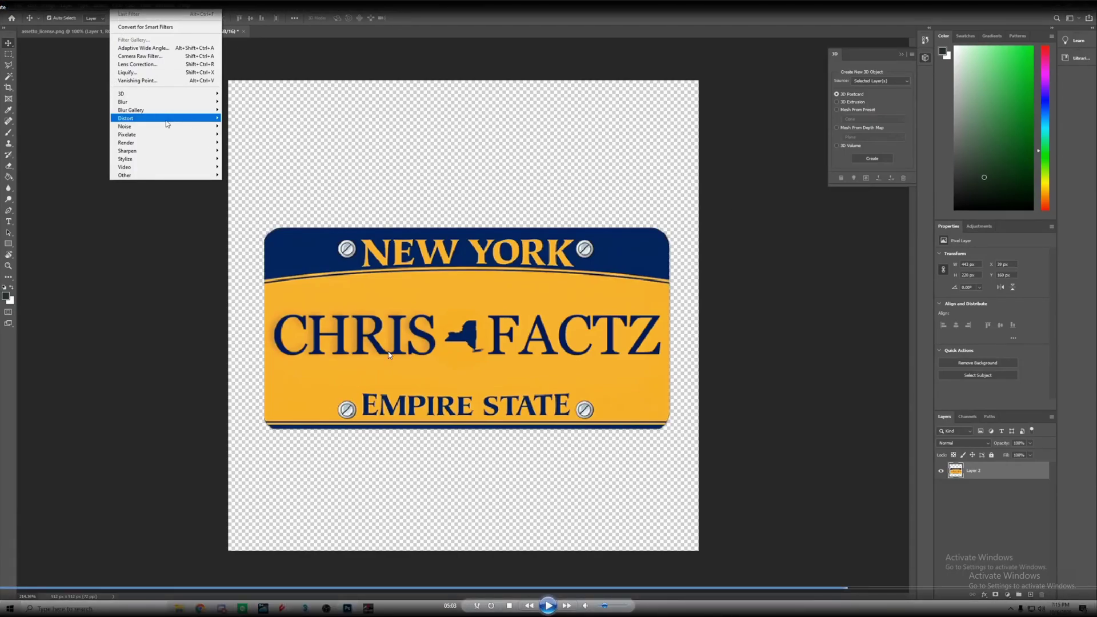
# Step: Generate a normal map from the plate artwork and save it as licenseplate_nm.png
pyautogui.click(547, 607)
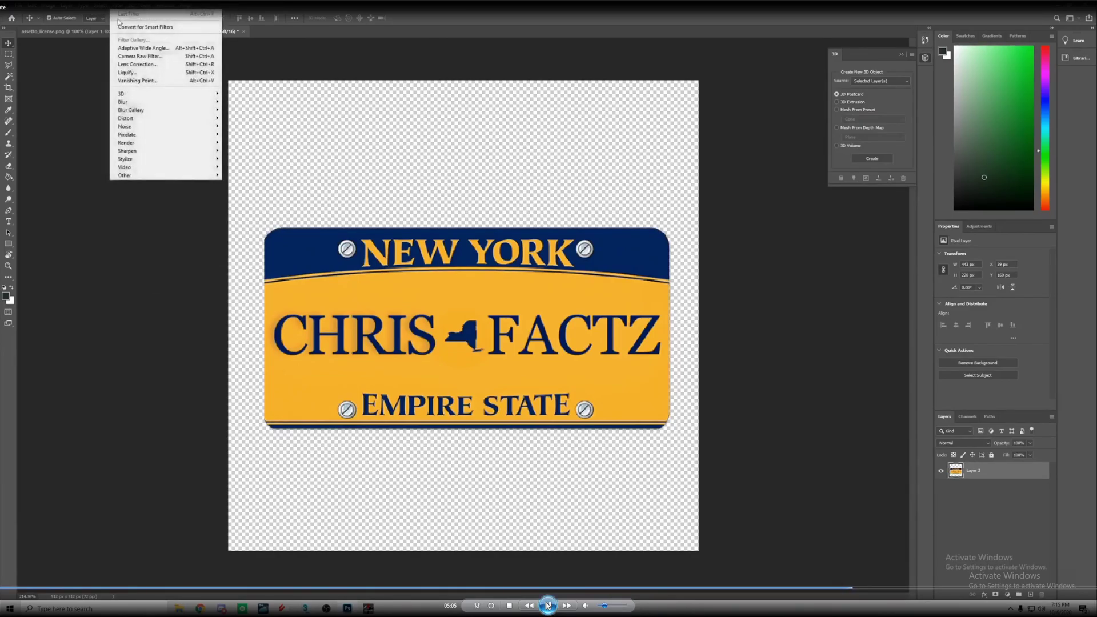
pyautogui.click(547, 606)
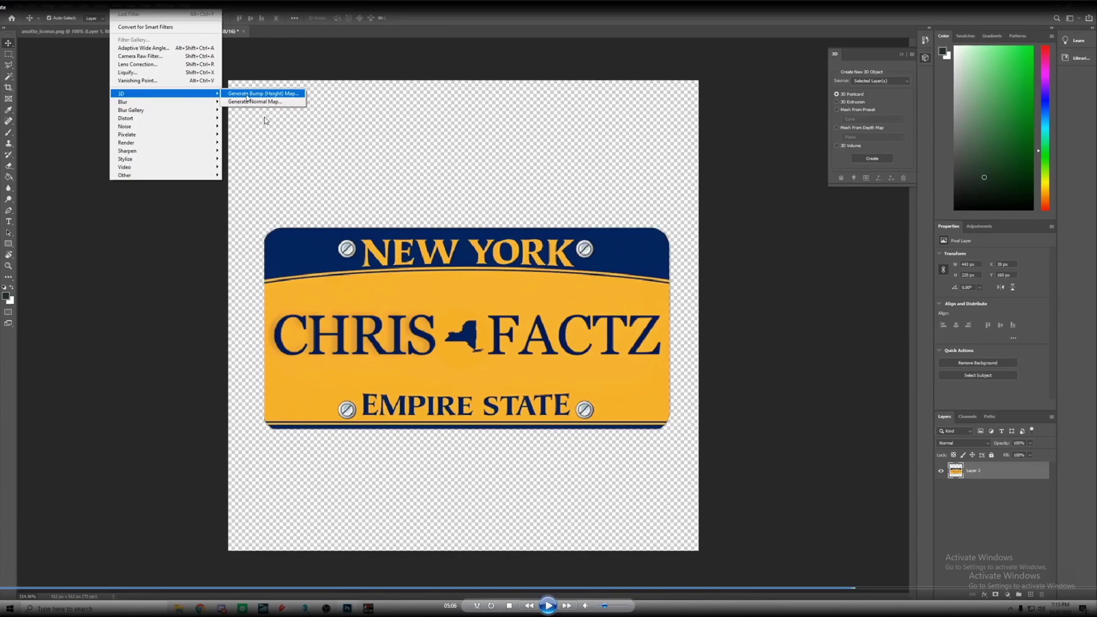
pyautogui.click(548, 606)
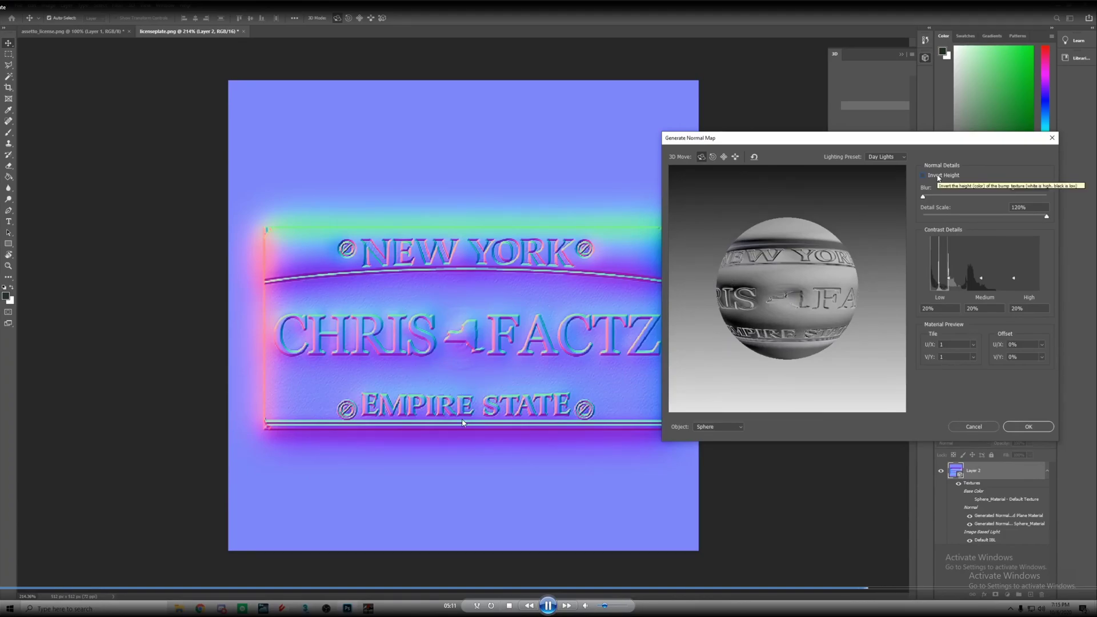
pyautogui.click(549, 606)
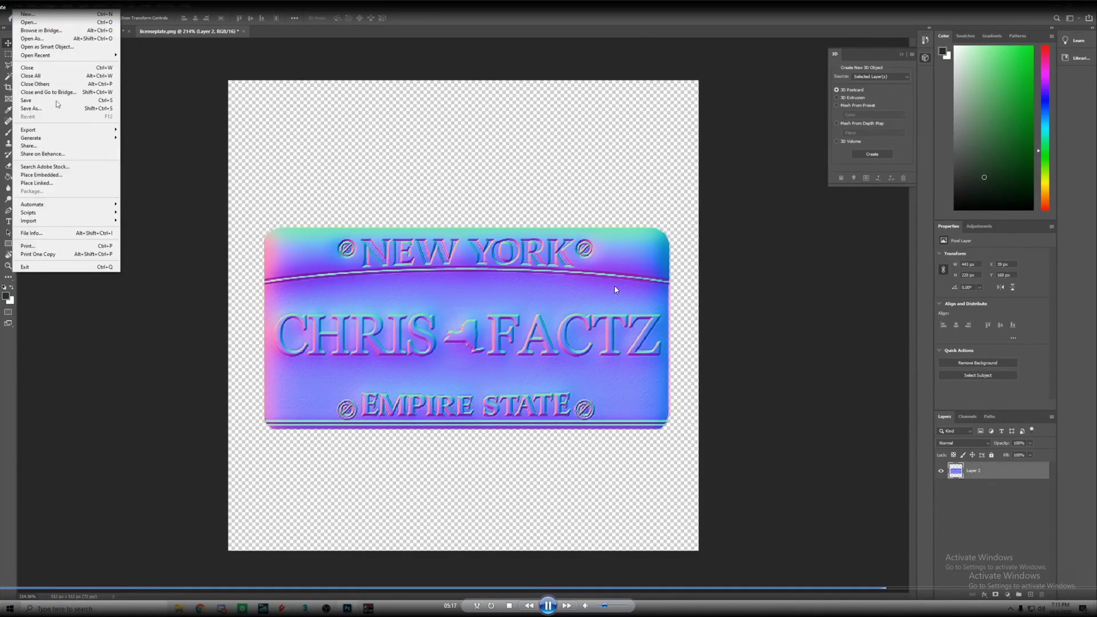
pyautogui.click(548, 608)
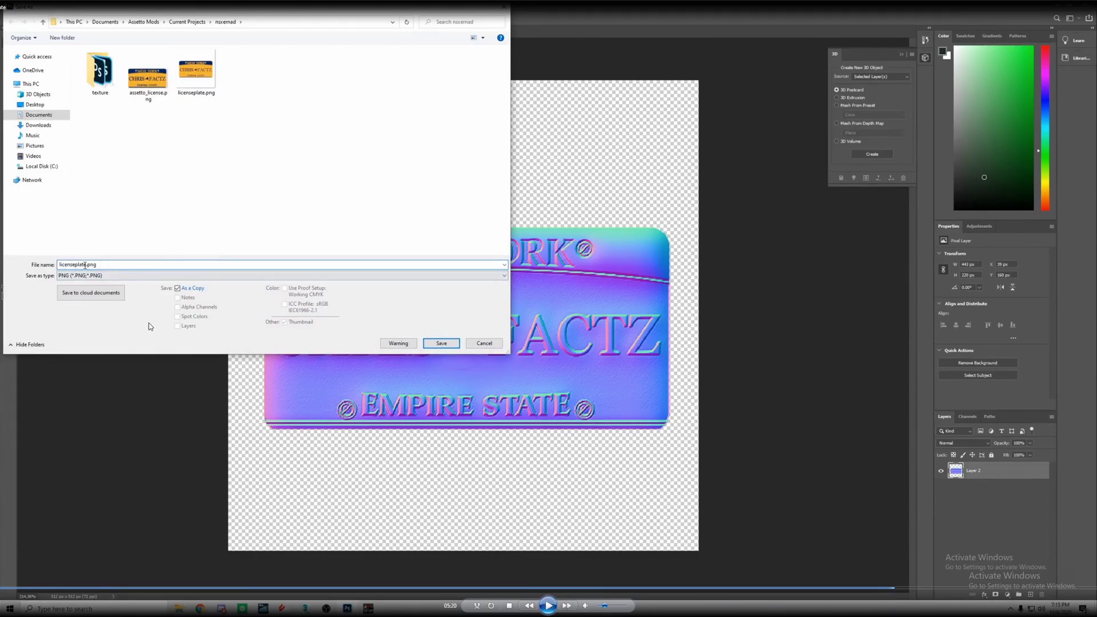
pyautogui.click(529, 582)
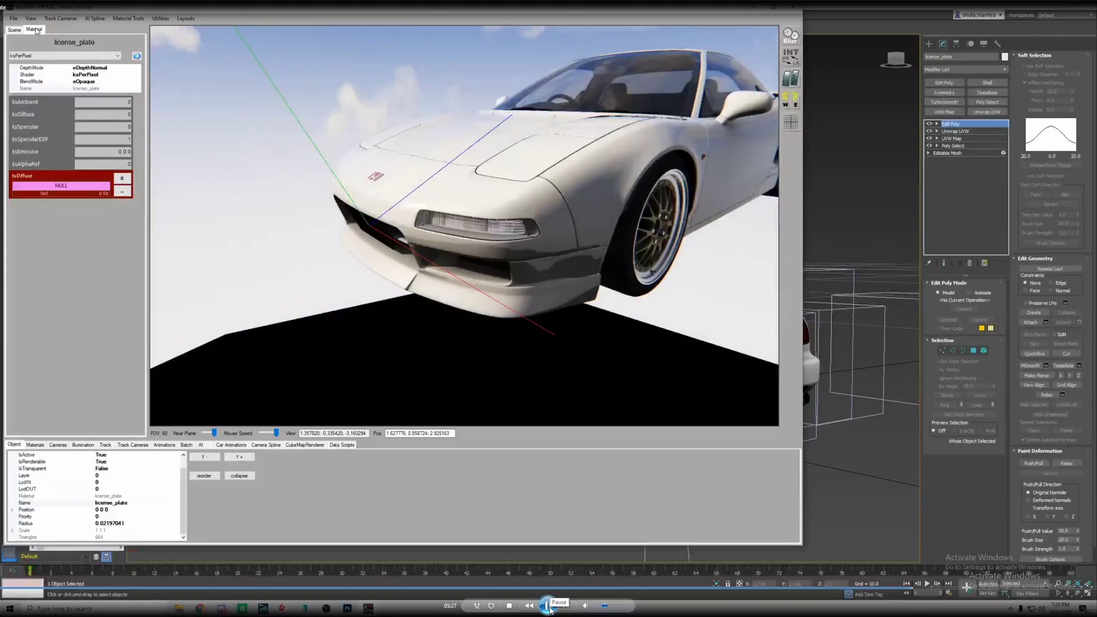
# Step: Switch license_plate to ksPerPixelNM, assigning licenseplate.png to txDiffuse and licenseplate_nm.png to txNormal
pyautogui.click(549, 607)
pyautogui.click(548, 607)
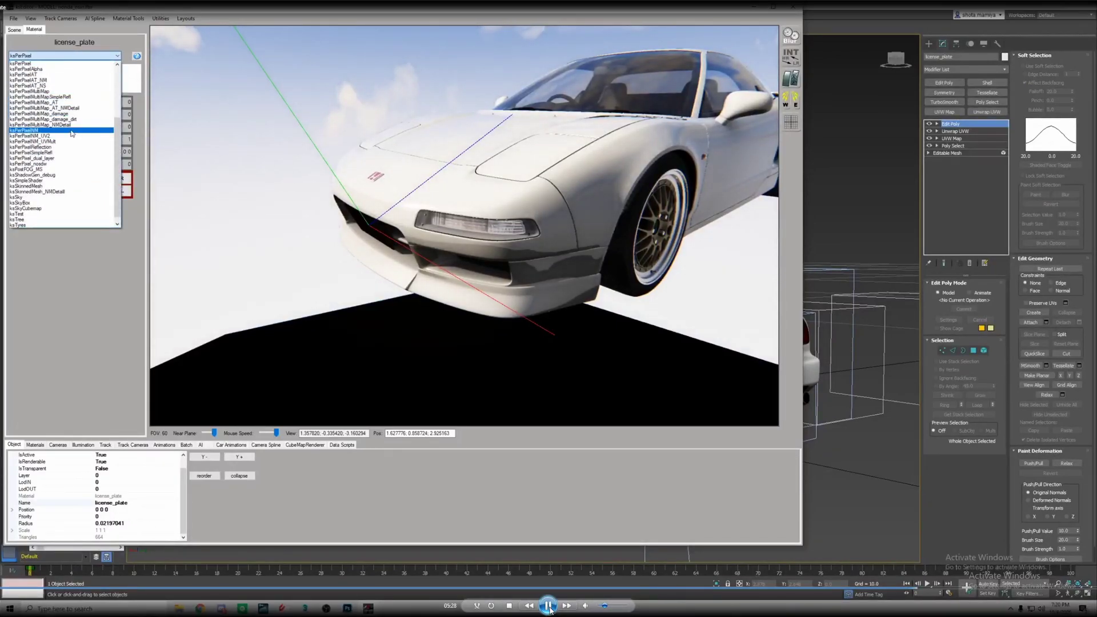
pyautogui.click(549, 606)
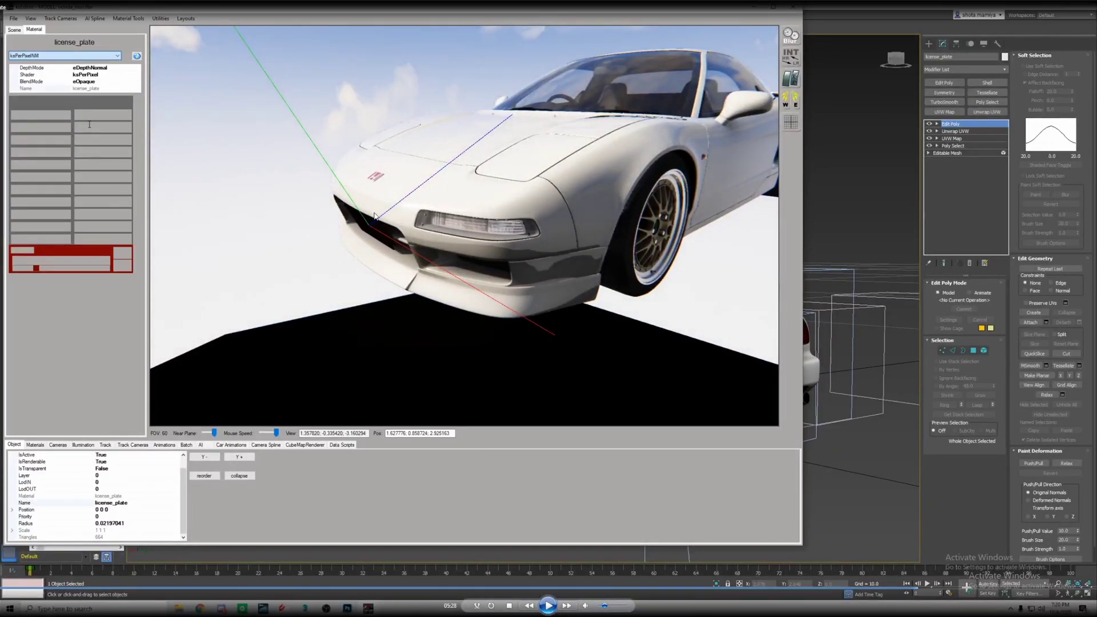
pyautogui.click(547, 606)
pyautogui.click(547, 606)
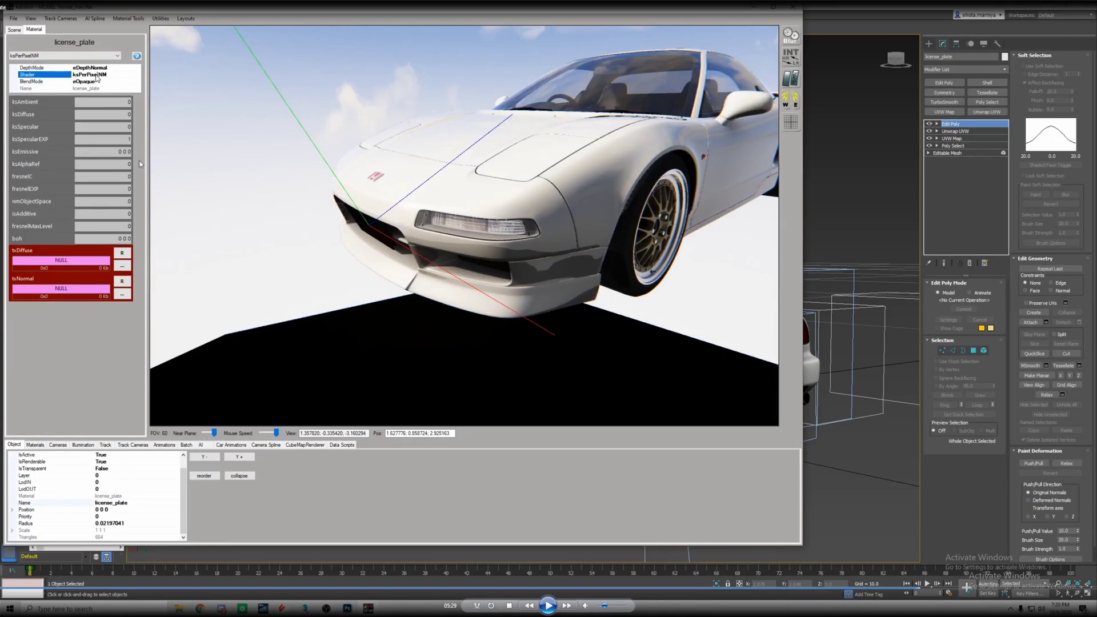
pyautogui.click(173, 165)
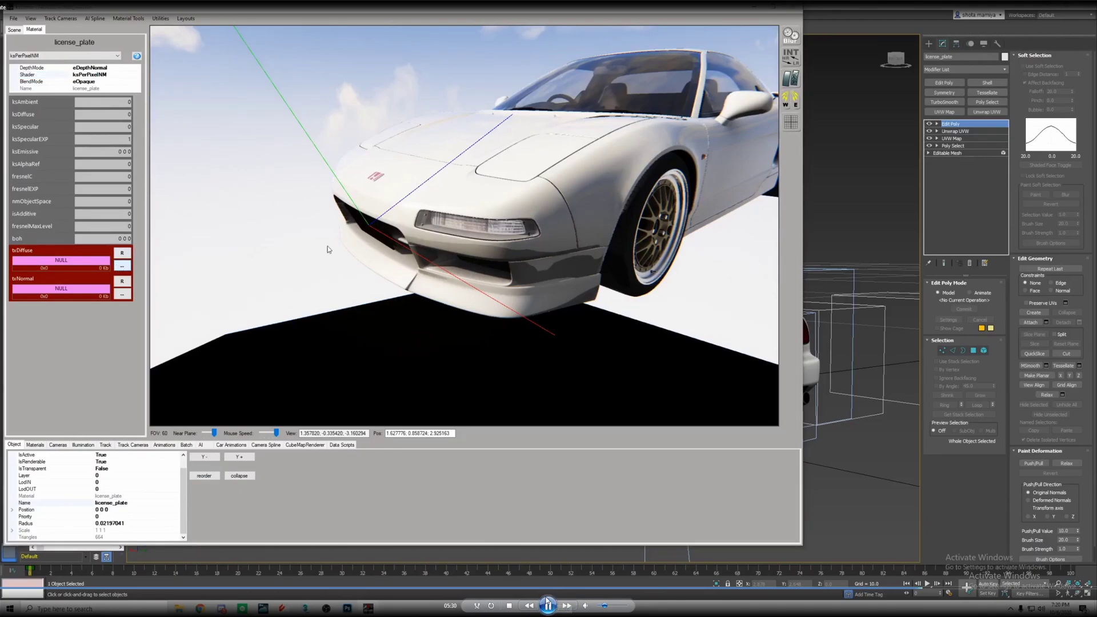
pyautogui.press('space')
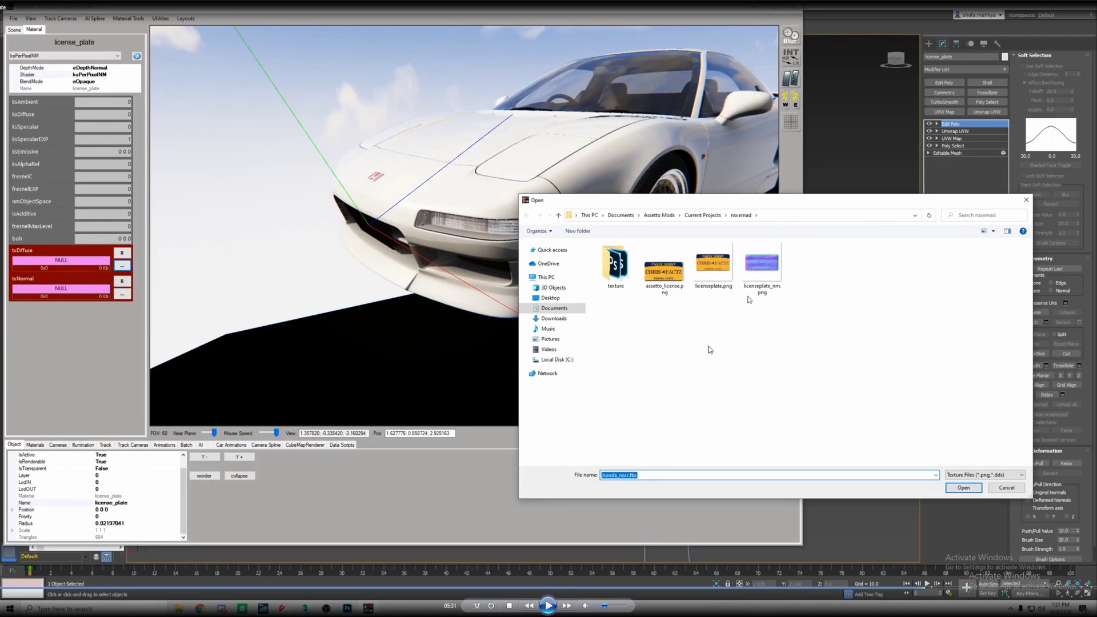
pyautogui.click(547, 607)
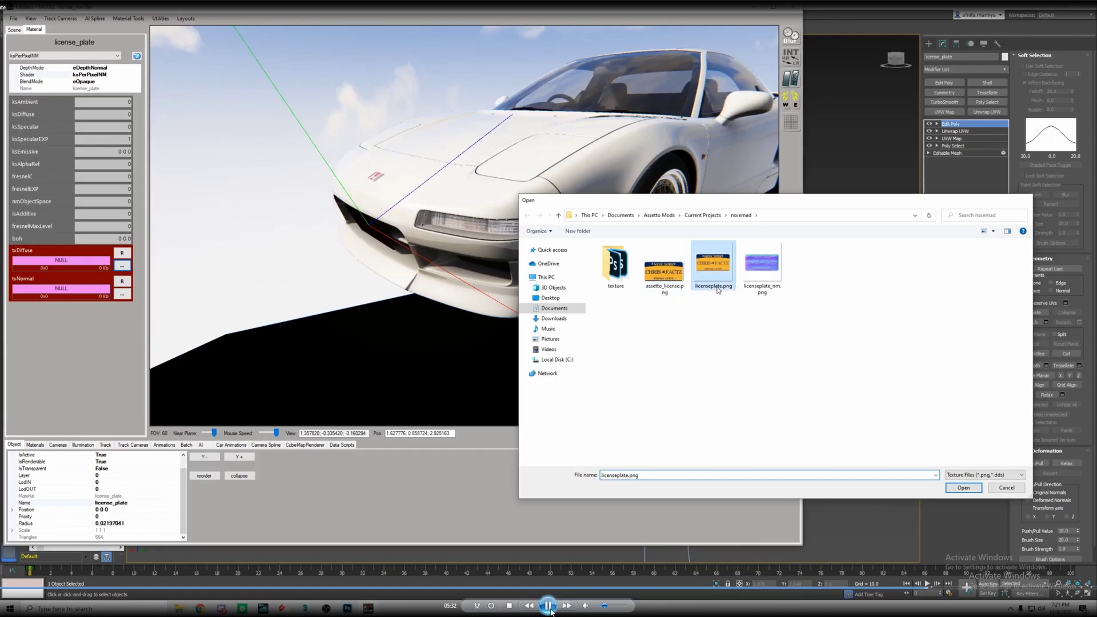
pyautogui.click(549, 608)
pyautogui.click(548, 607)
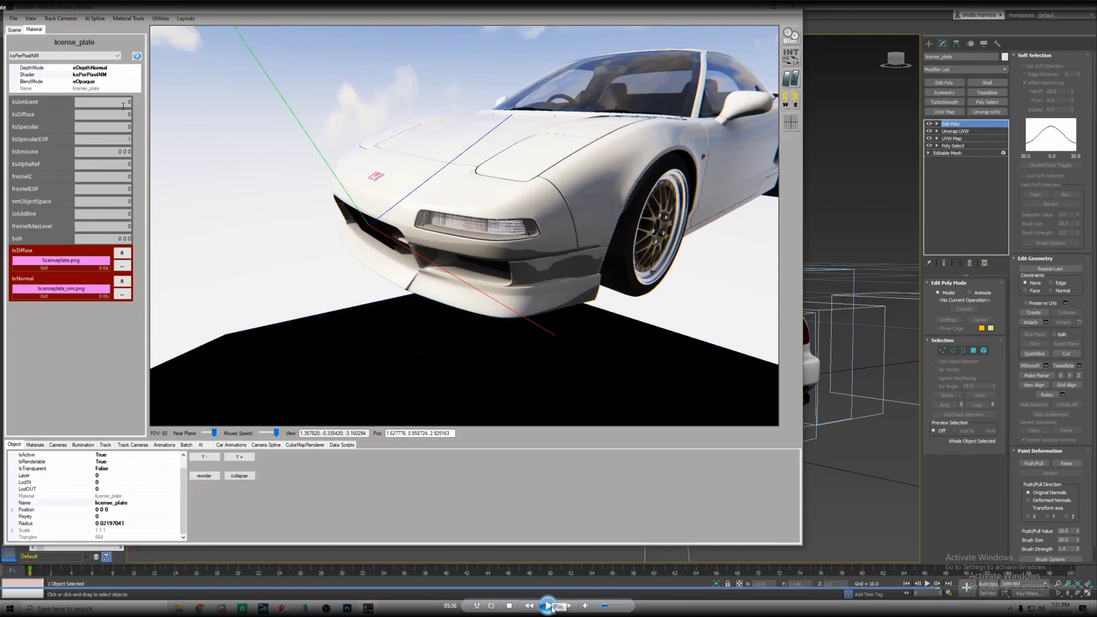
# Step: Tune license_plate's ksAmbient, ksDiffuse and fresnelMaxLevel values and inspect the front plate
pyautogui.click(550, 607)
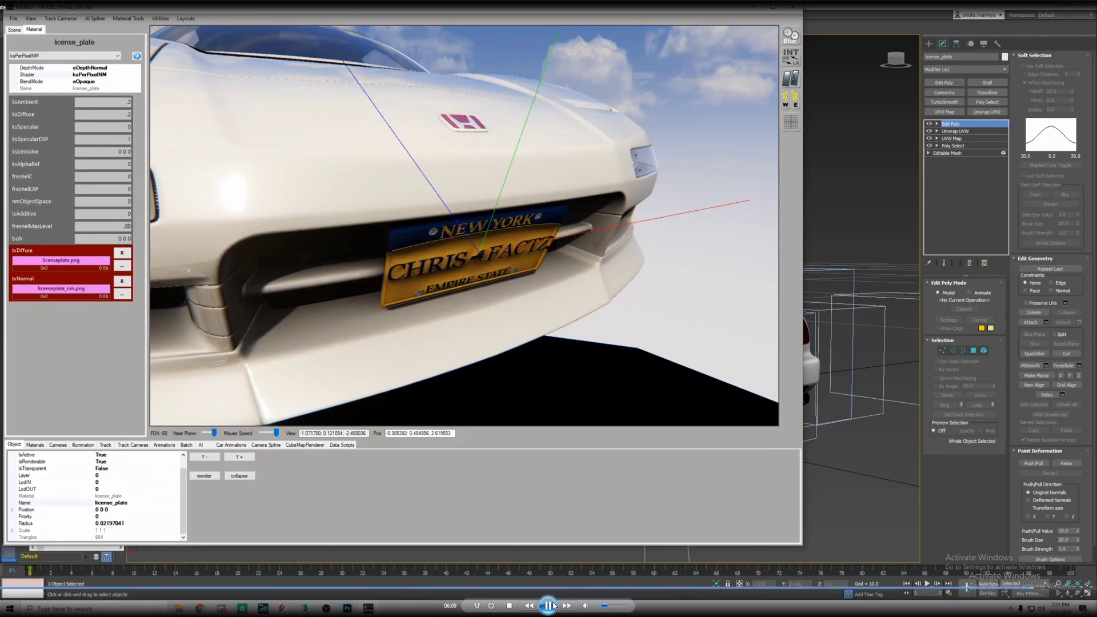
pyautogui.click(551, 606)
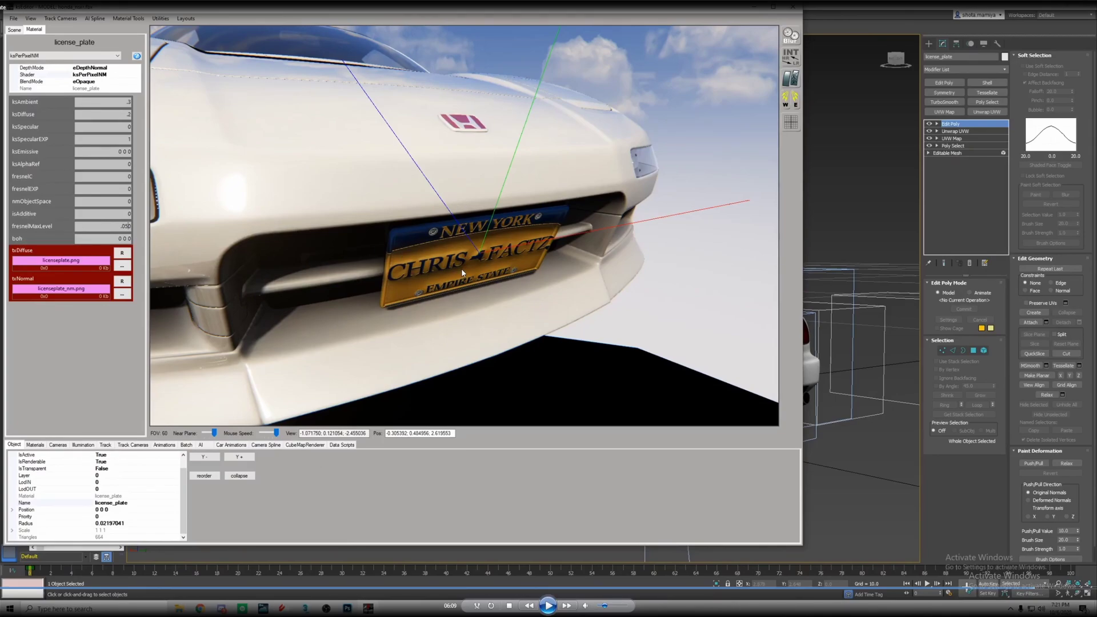
pyautogui.click(549, 605)
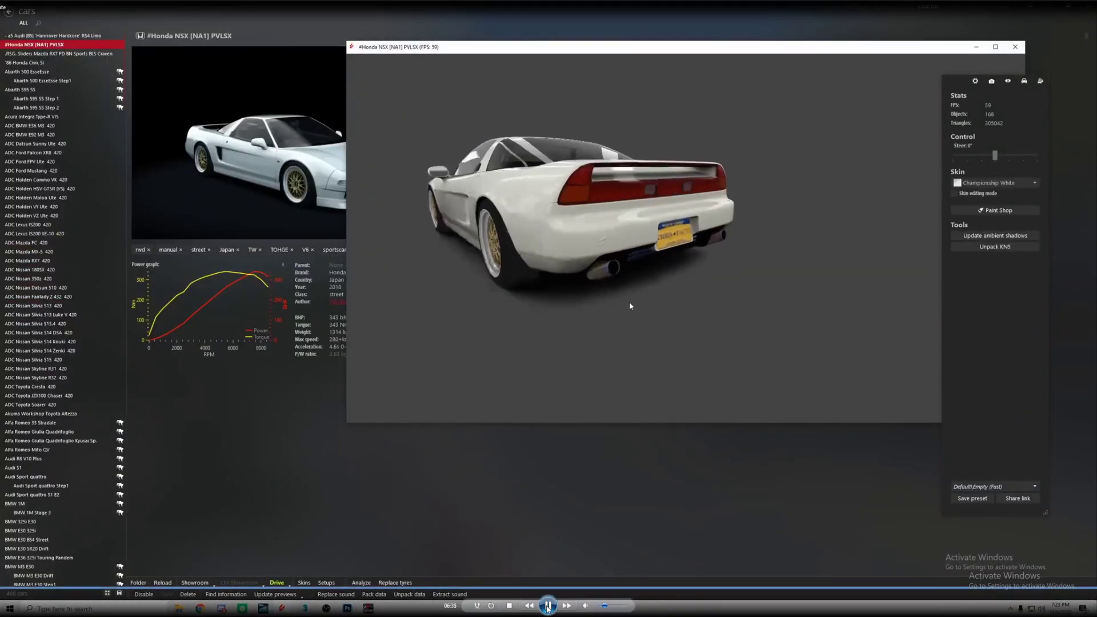
# Step: Preview the Honda NSX [NA1] PVLSX in CM Showroom and inspect its rear New York plate
pyautogui.click(547, 606)
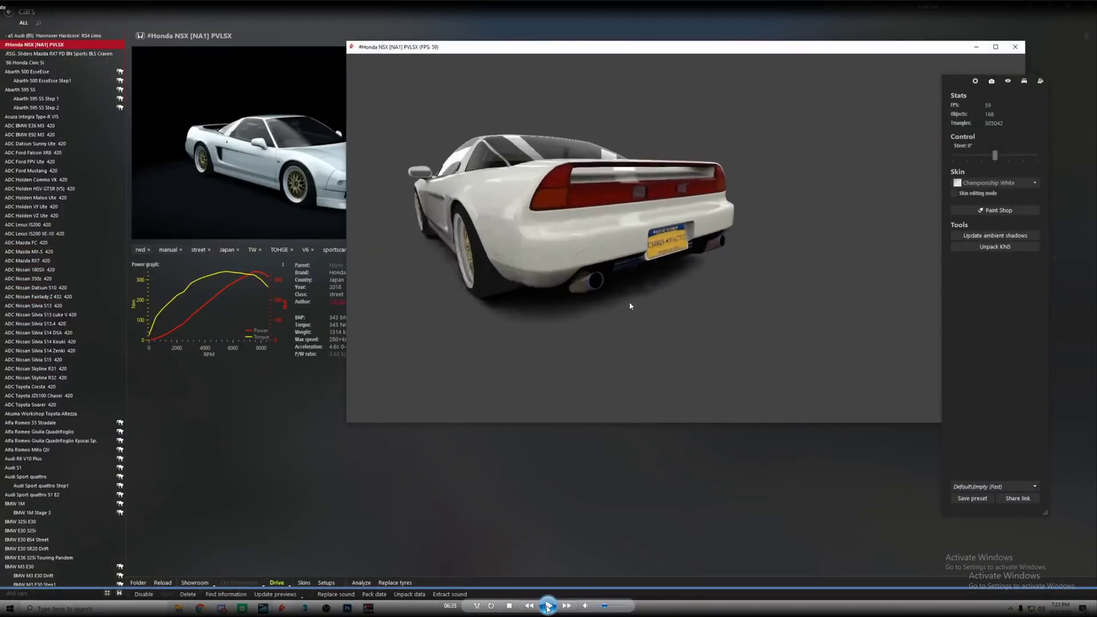
pyautogui.click(547, 606)
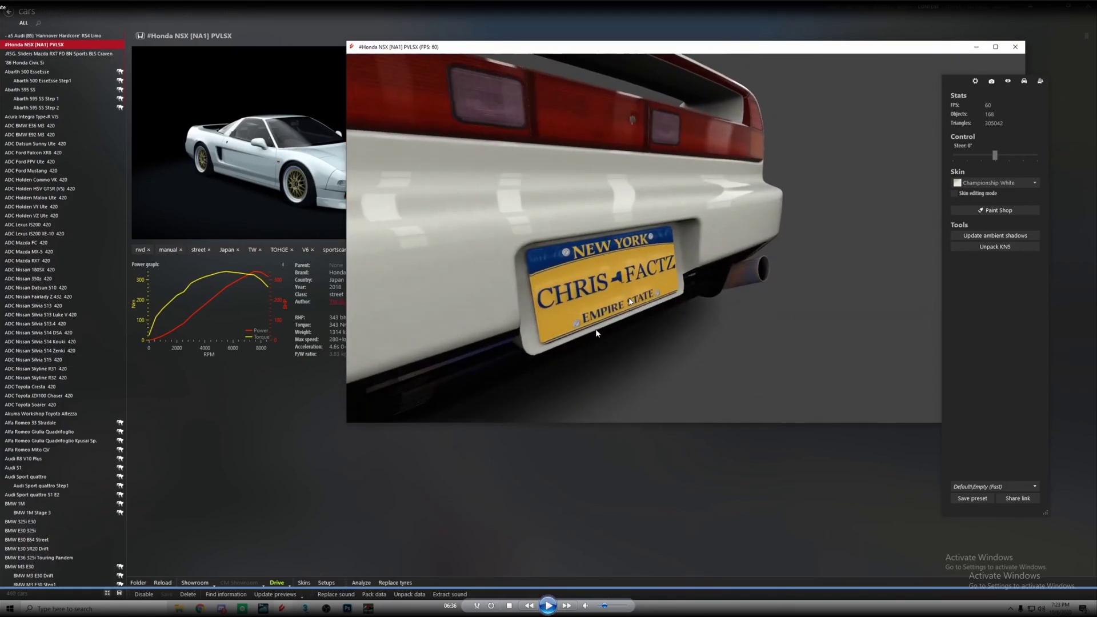
pyautogui.click(548, 605)
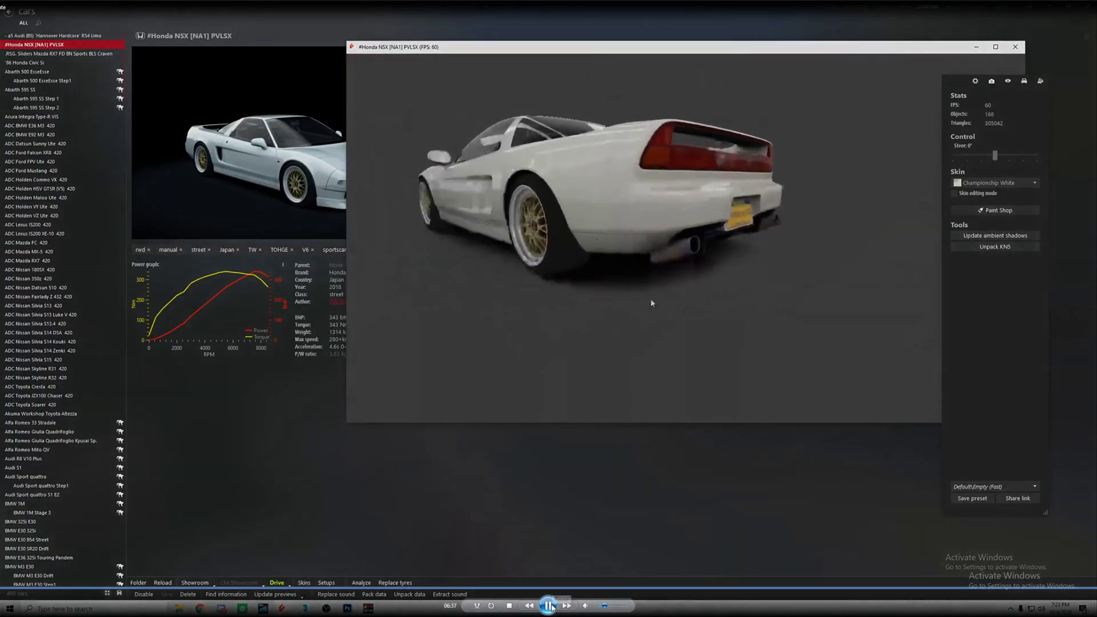
pyautogui.click(552, 606)
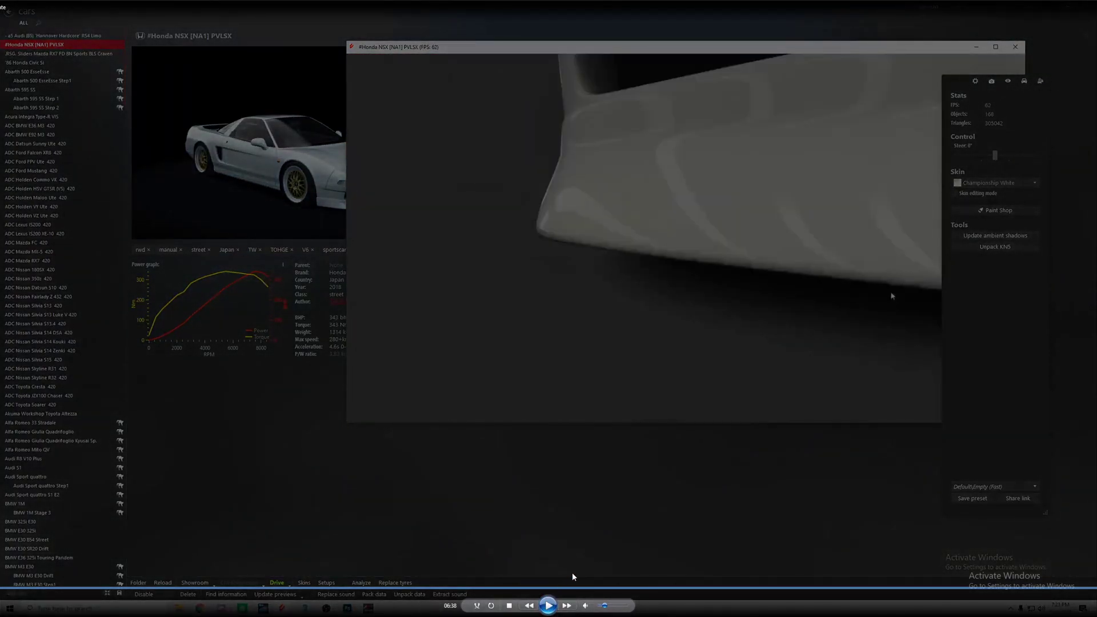